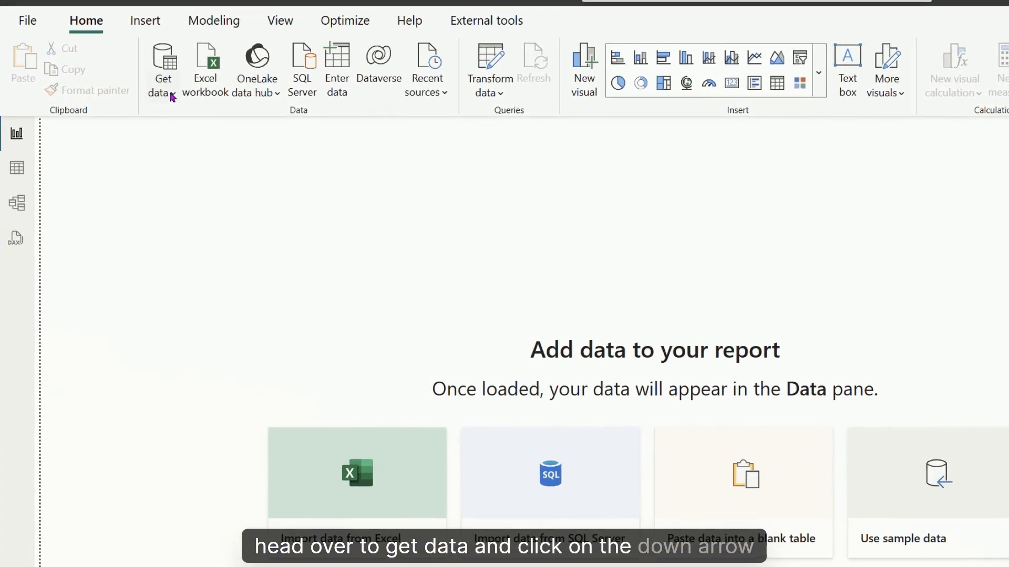
- Import Table1 from the Marketing Email Campaign Analysis.xlsx workbook and open it for transformation in a maximized Power Query Editor
{"action": "left_click", "coordinate": [177, 97]}
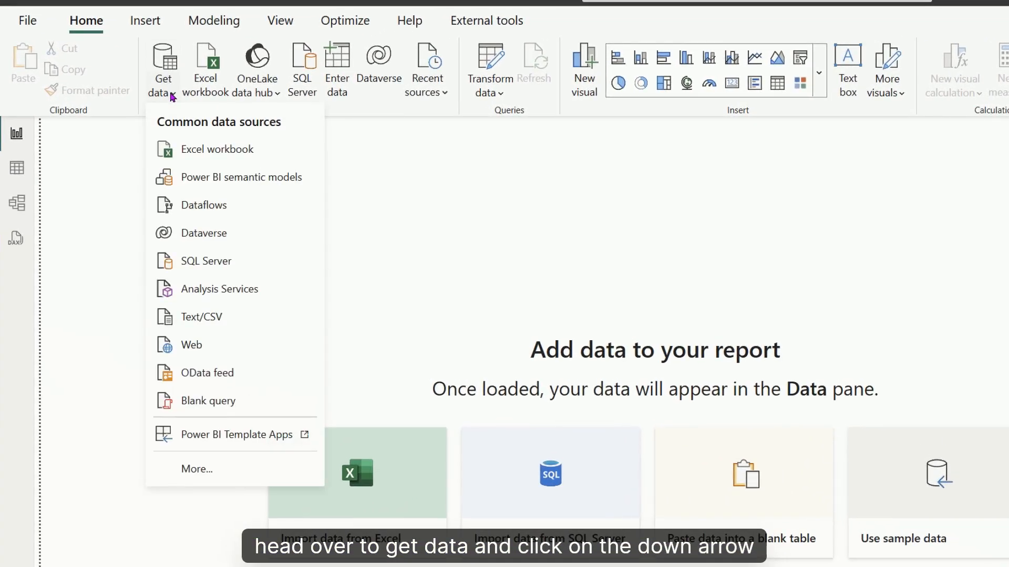
{"action": "left_click", "coordinate": [260, 151]}
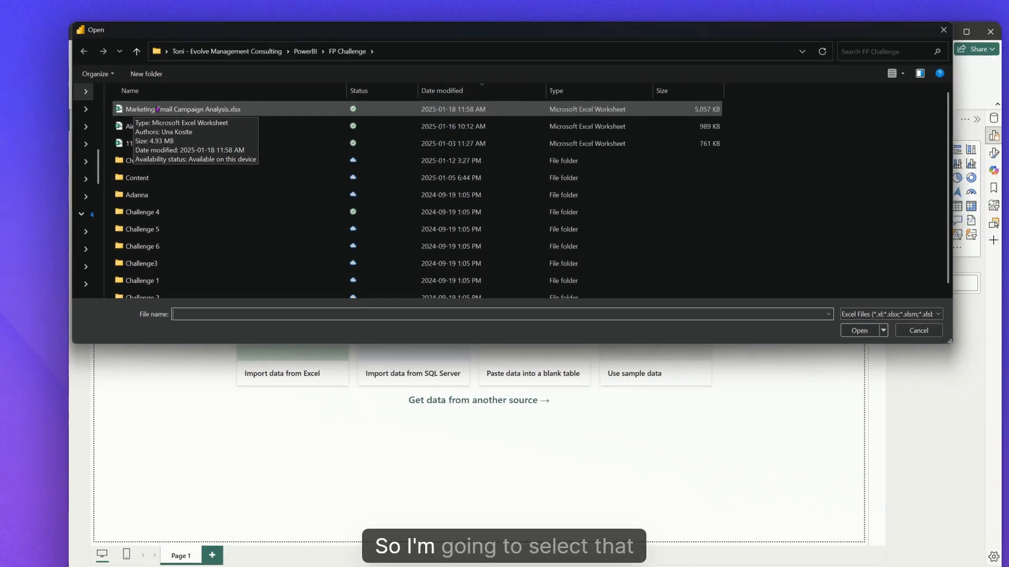
{"action": "double_click", "coordinate": [136, 117]}
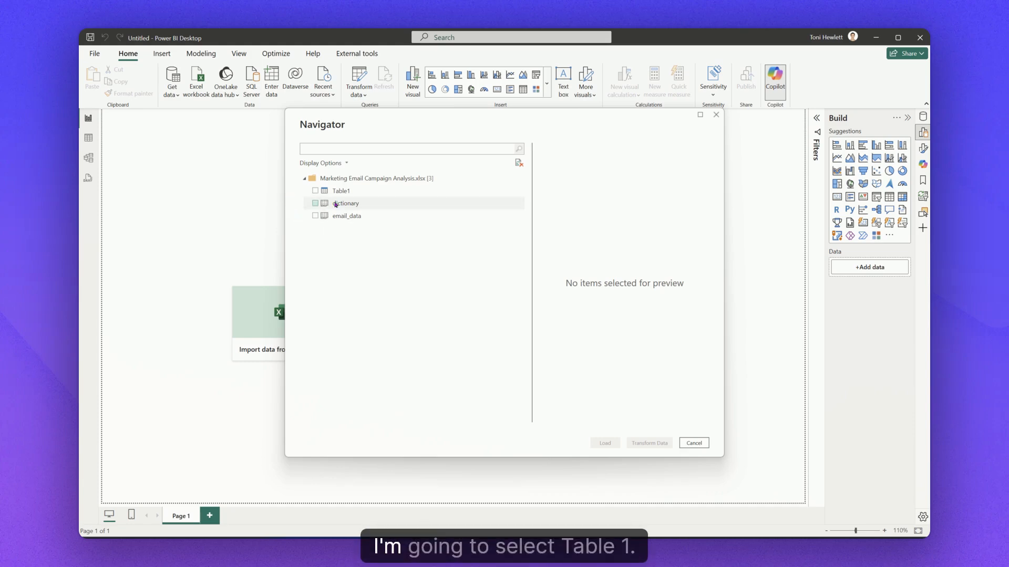
{"action": "left_click", "coordinate": [314, 191]}
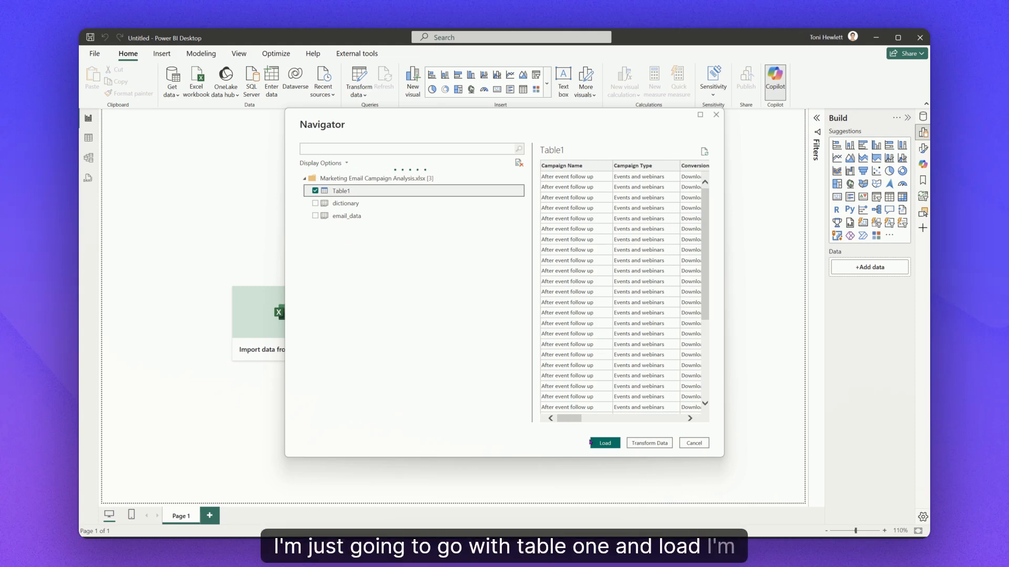
{"action": "left_click", "coordinate": [655, 445]}
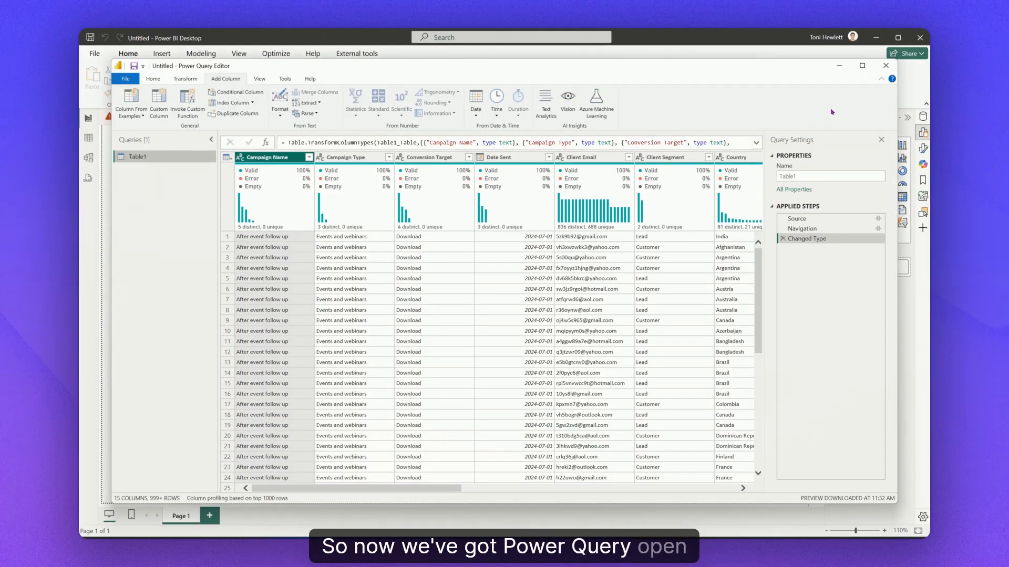
{"action": "left_click", "coordinate": [862, 66]}
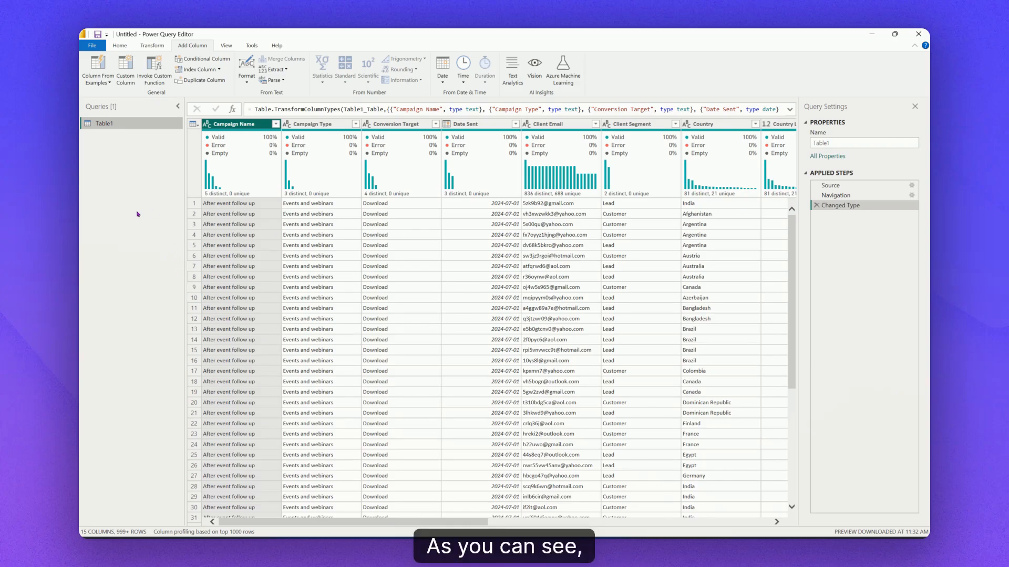
- Examine the column quality, value distribution and contents of all source columns to identify candidates for dimension and fact tables
{"action": "left_click", "coordinate": [226, 46]}
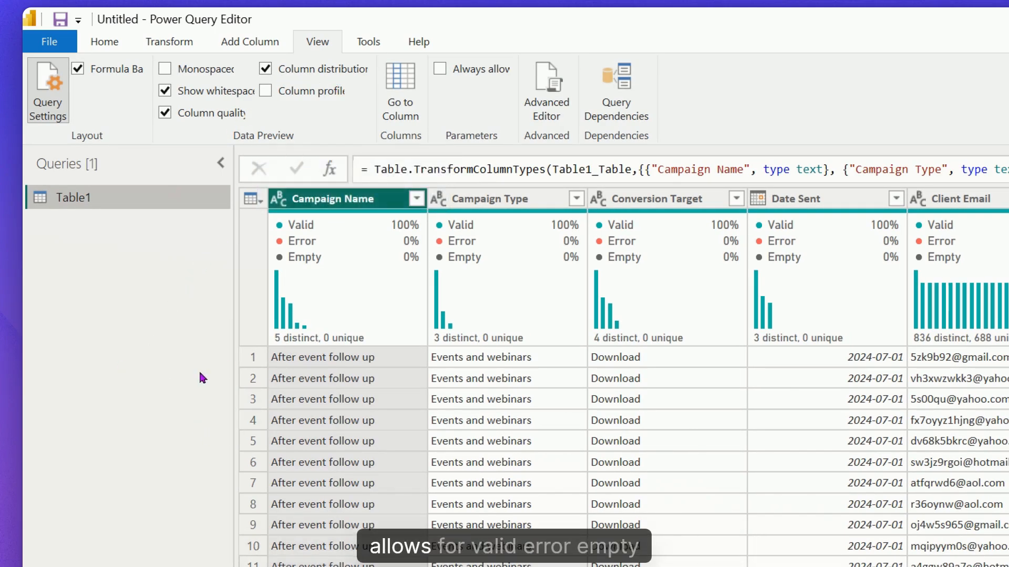
{"action": "mouse_move", "coordinate": [322, 228]}
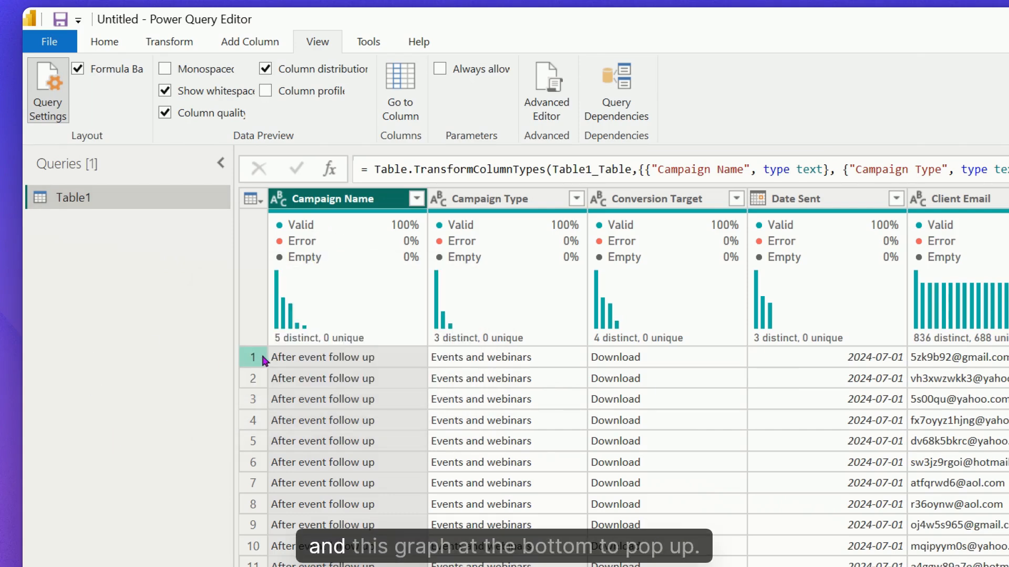
{"action": "mouse_move", "coordinate": [324, 336]}
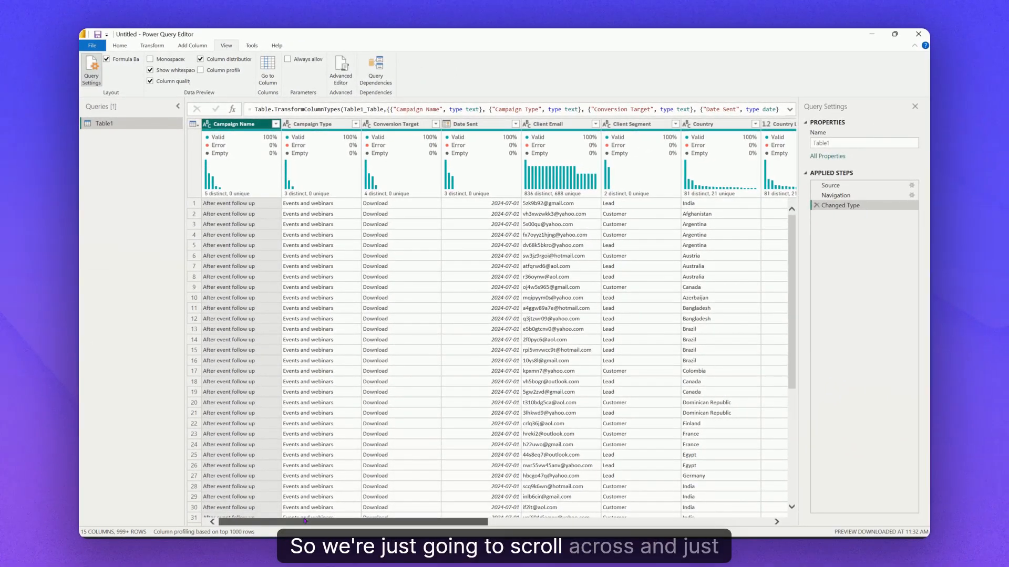
{"action": "left_click_drag", "start_coordinate": [305, 522], "coordinate": [282, 531]}
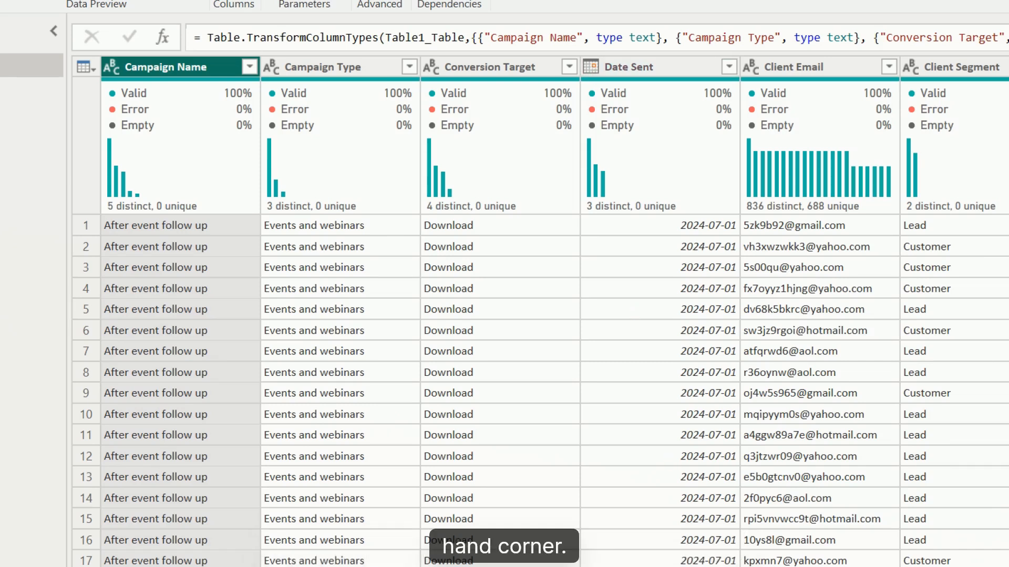
{"action": "scroll", "coordinate": [555, 312], "scroll_direction": "right", "scroll_amount": 10}
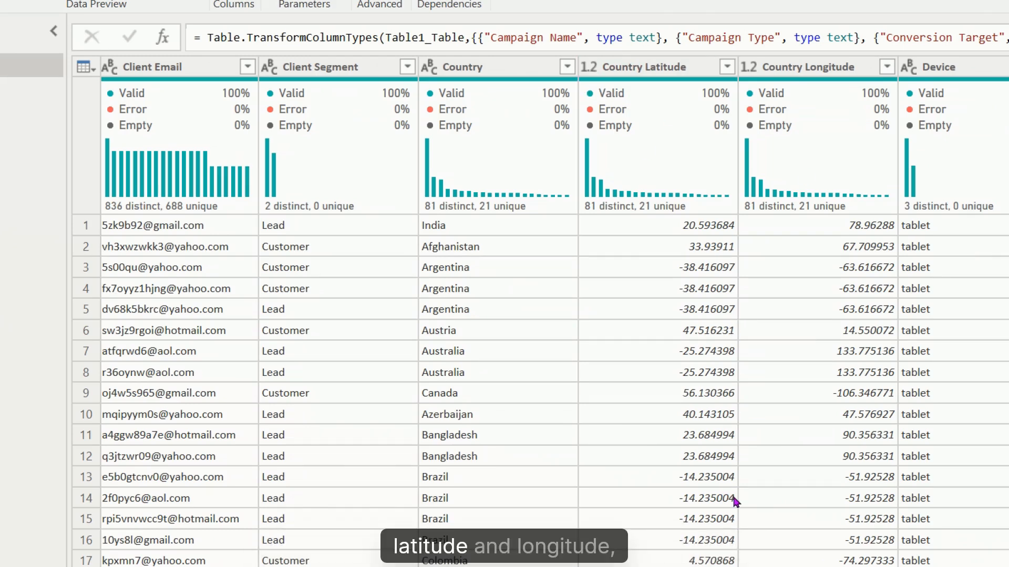
{"action": "scroll", "coordinate": [555, 312], "scroll_direction": "right", "scroll_amount": 5}
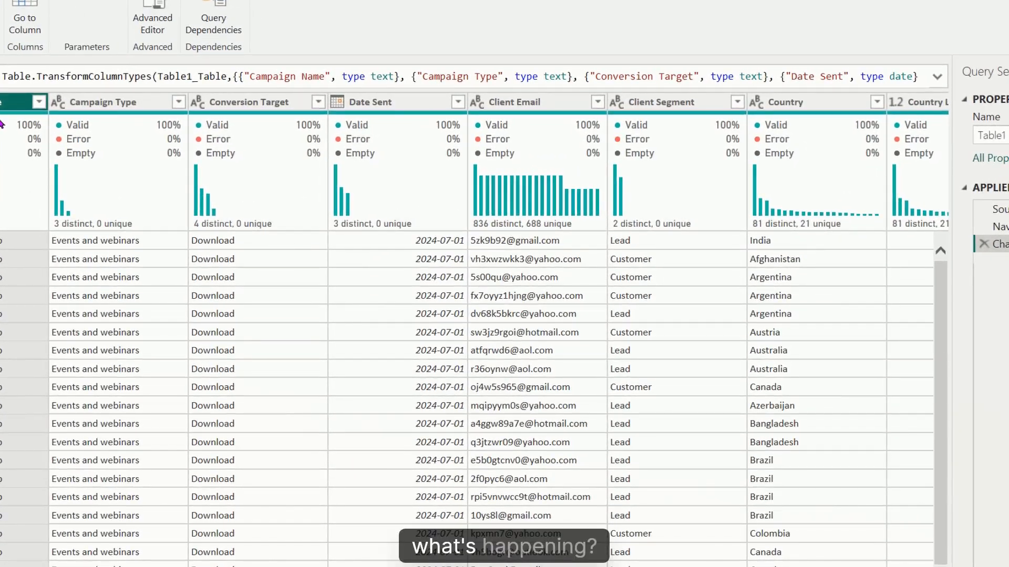
{"action": "mouse_move", "coordinate": [2, 127]}
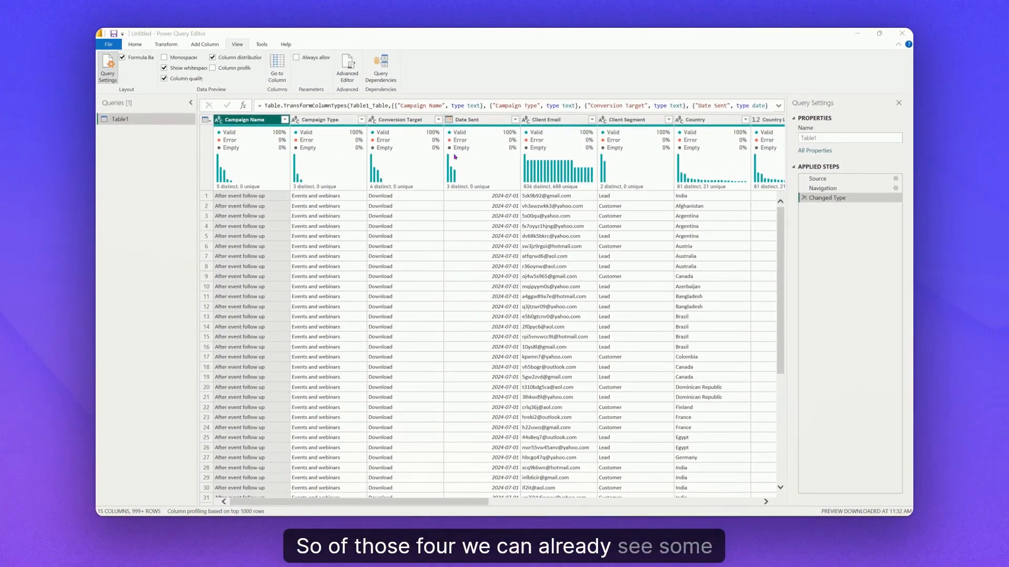
{"action": "mouse_move", "coordinate": [434, 164]}
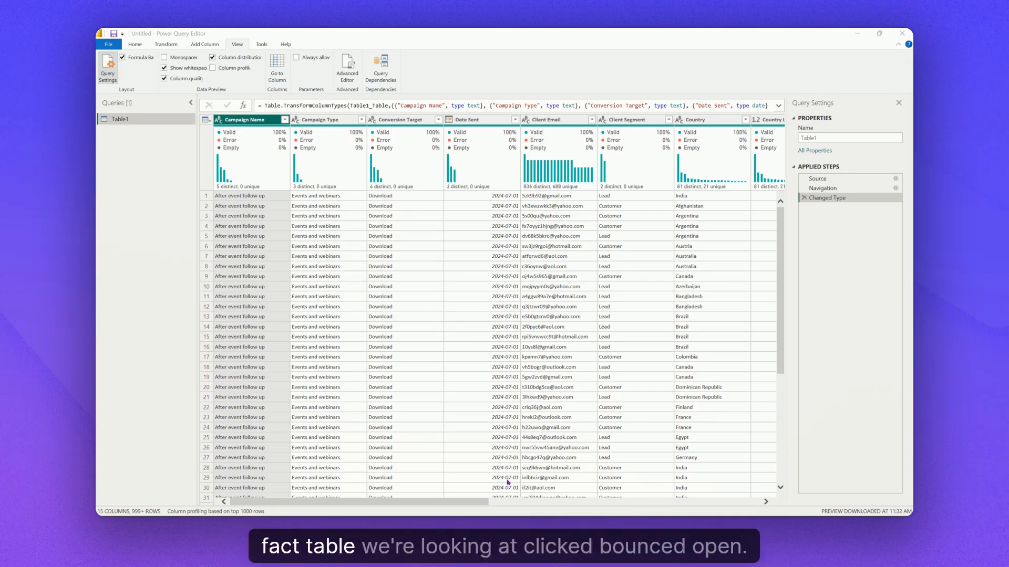
{"action": "left_click_drag", "start_coordinate": [481, 505], "coordinate": [688, 498]}
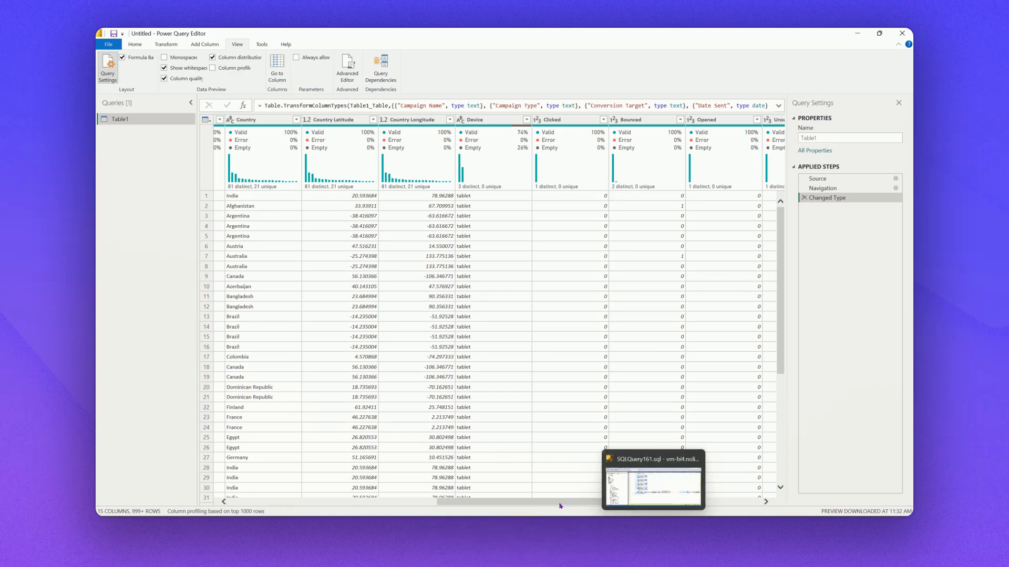
{"action": "scroll", "coordinate": [461, 496], "scroll_direction": "left", "scroll_amount": 5}
{"action": "scroll", "coordinate": [461, 496], "scroll_direction": "left", "scroll_amount": 5}
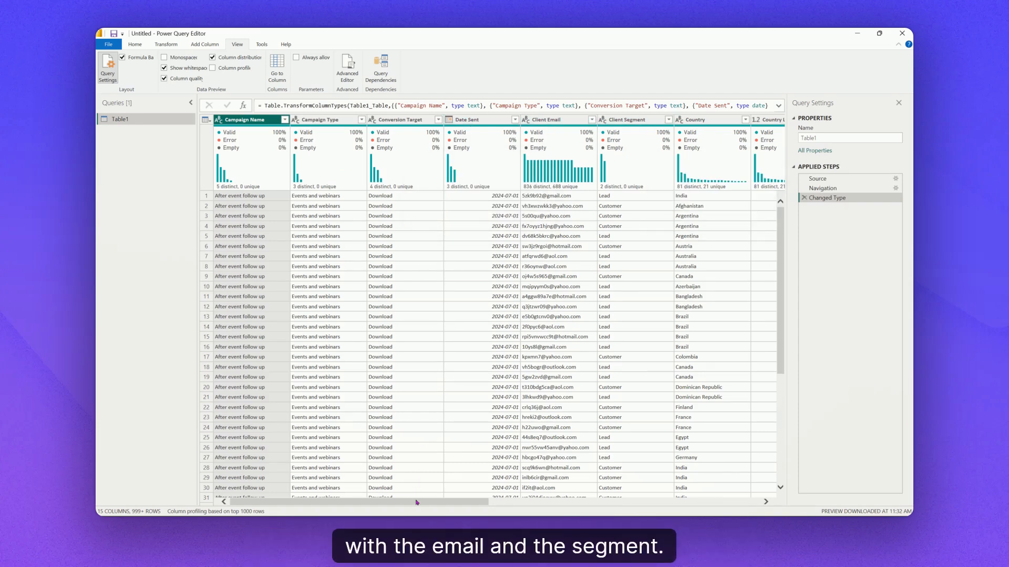
{"action": "left_click_drag", "start_coordinate": [417, 503], "coordinate": [558, 508]}
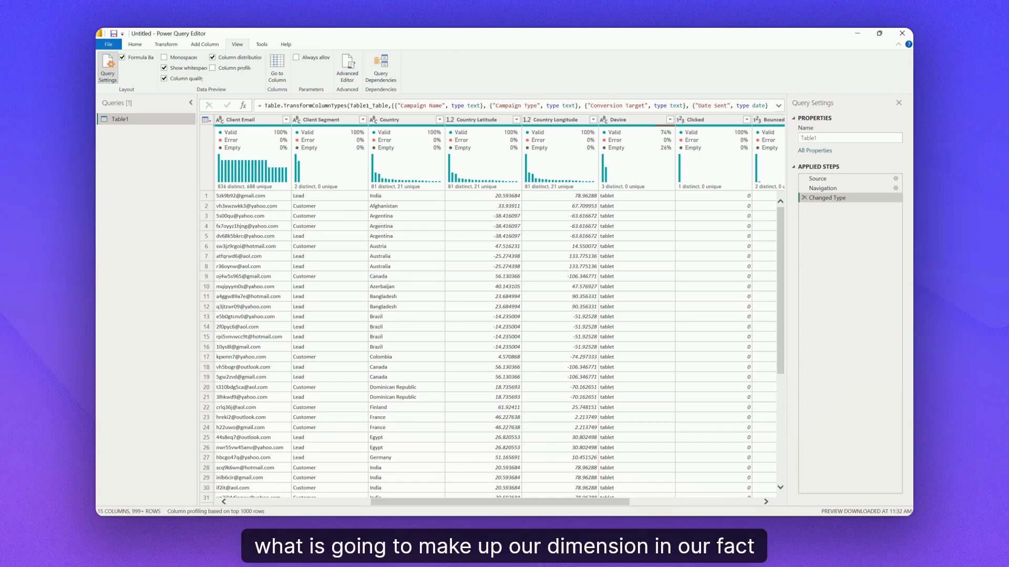
- Rename the Table1 query as Source Data
{"action": "left_click", "coordinate": [834, 139]}
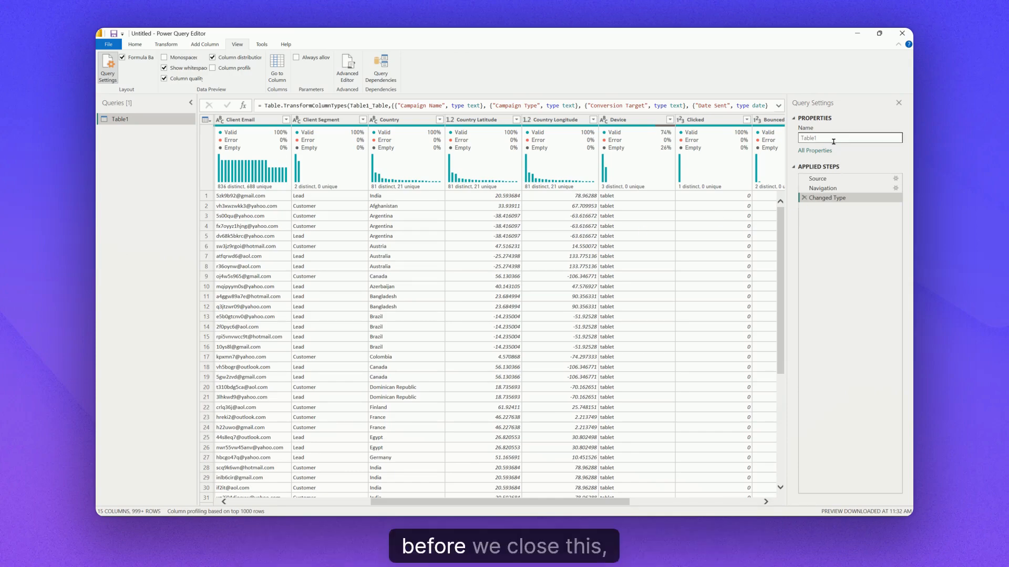
{"action": "key", "text": "BackSpace"}
{"action": "key", "text": "BackSpace"}
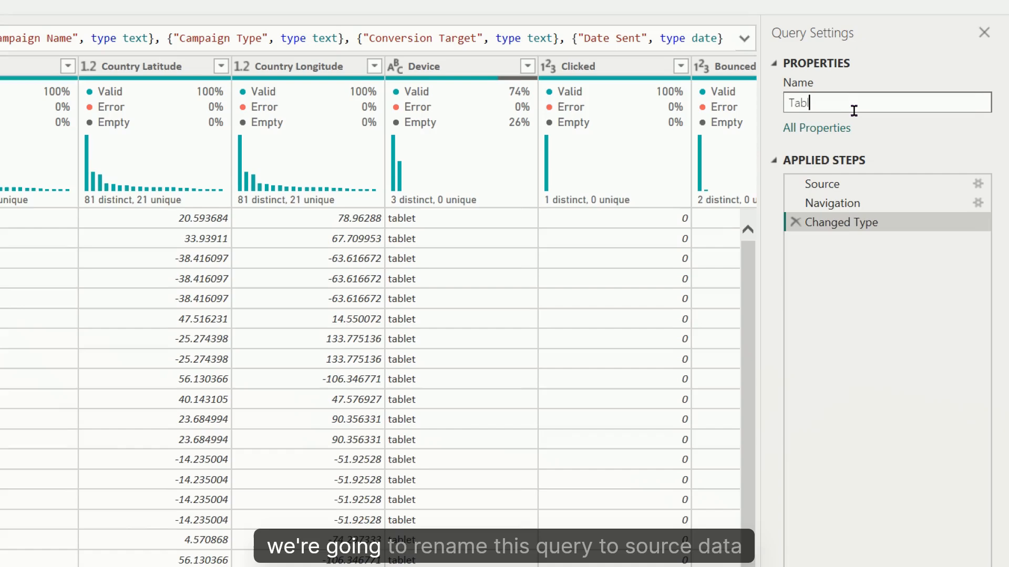
{"action": "key", "text": "BackSpace"}
{"action": "key", "text": "BackSpace"}
{"action": "key", "text": "BackSpace"}
{"action": "key", "text": "BackSpace"}
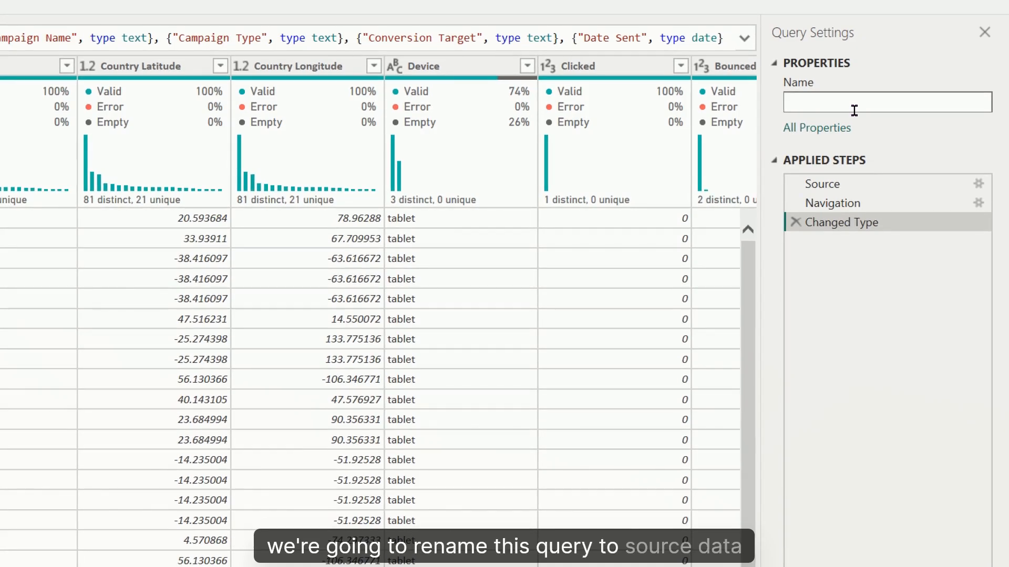
{"action": "type", "text": "Source d"}
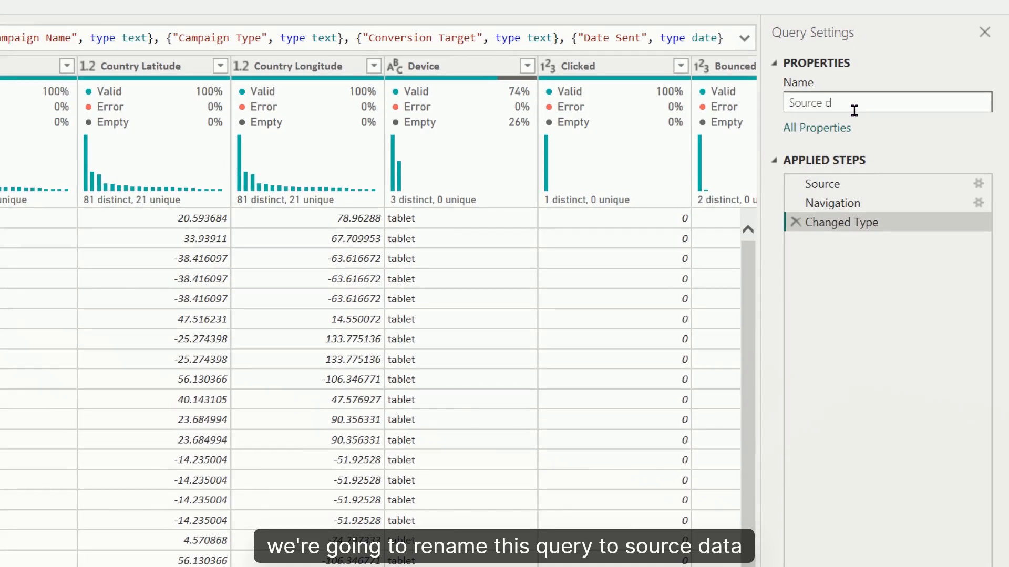
{"action": "key", "text": "BackSpace"}
{"action": "type", "text": "Data"}
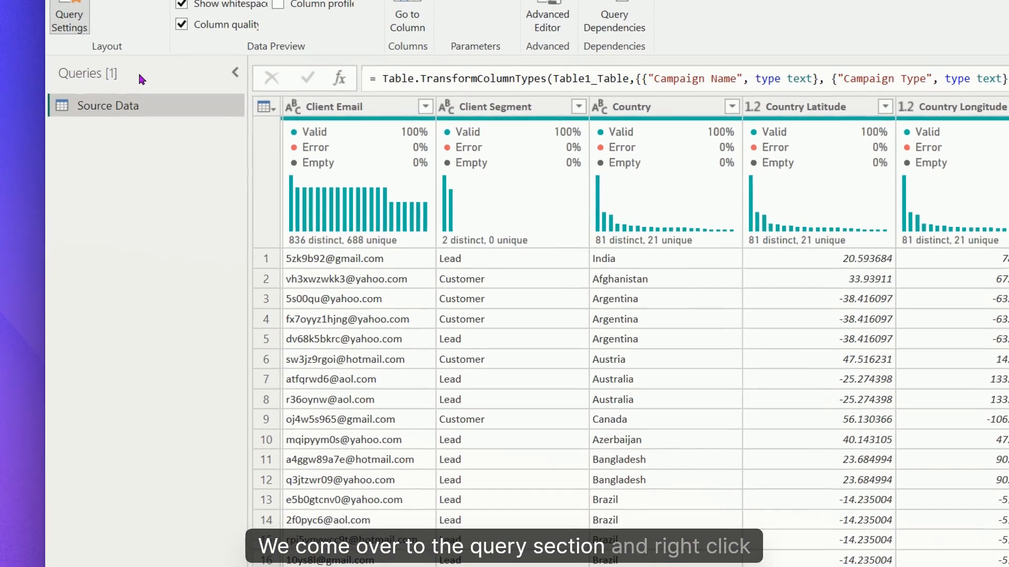
- Duplicate the Source Data query
{"action": "right_click", "coordinate": [113, 107]}
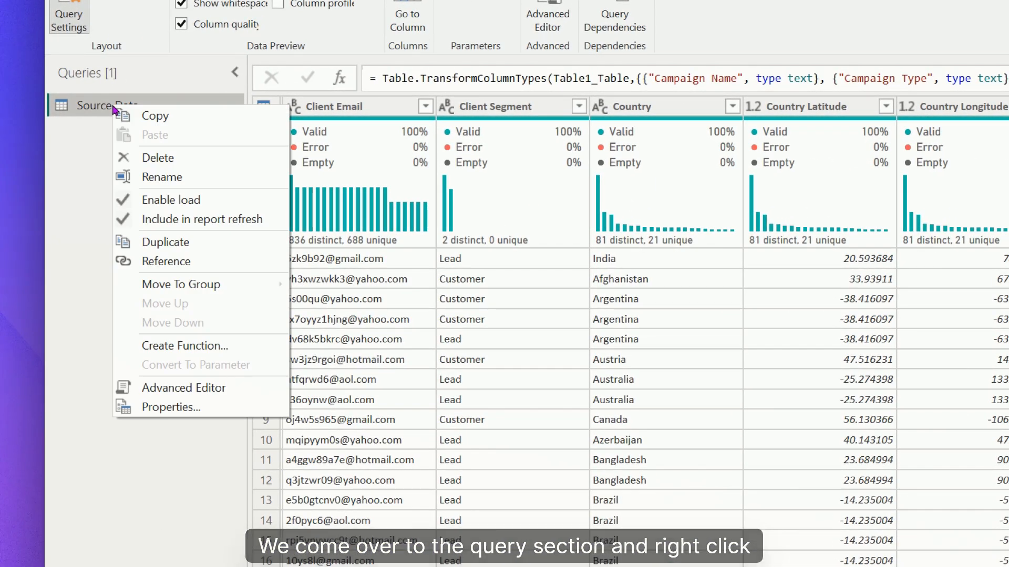
{"action": "left_click", "coordinate": [207, 236]}
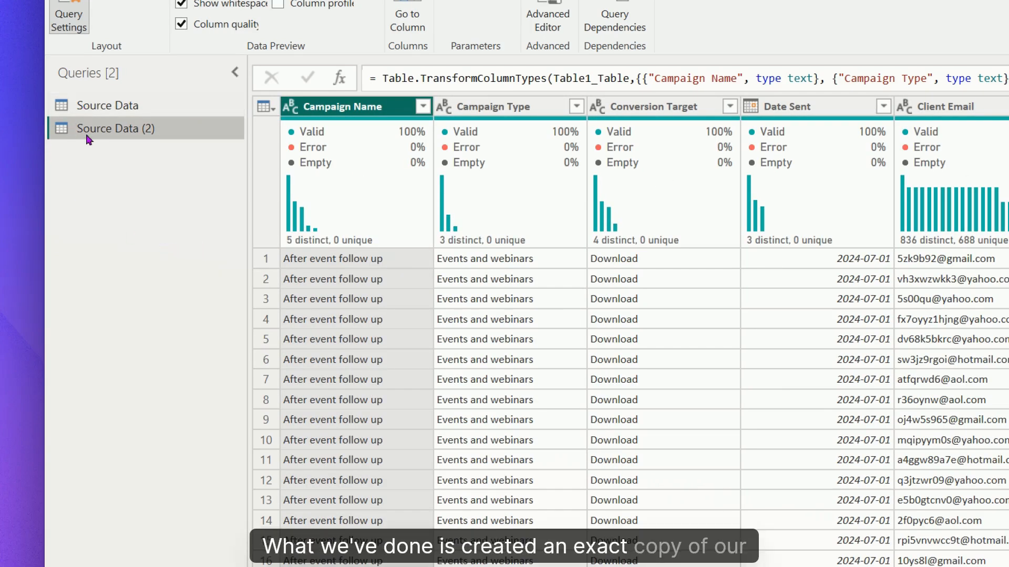
{"action": "left_click_drag", "start_coordinate": [85, 106], "coordinate": [92, 139]}
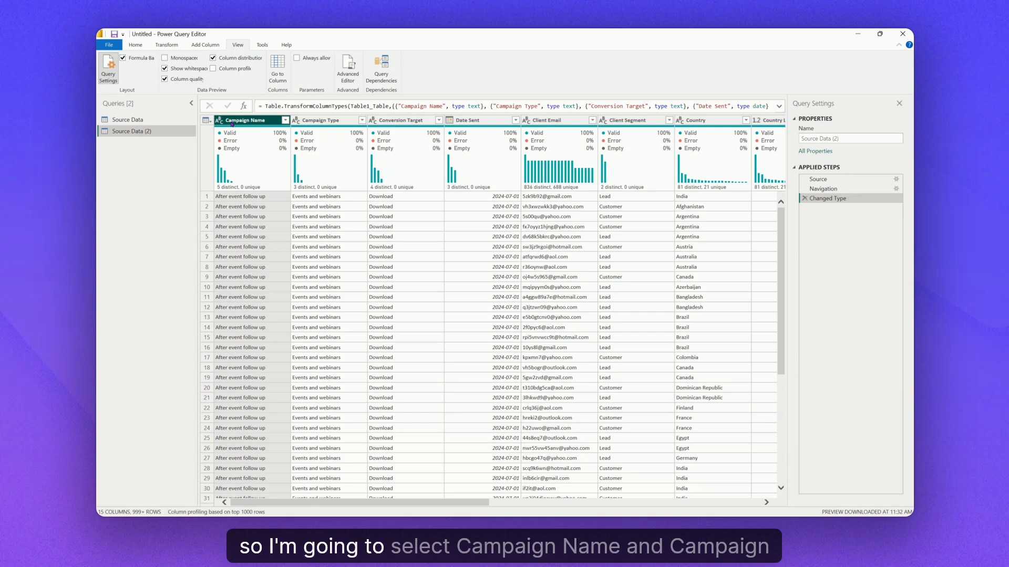
- Remove all columns except Campaign Name and Campaign Type from the duplicated query
{"action": "left_click", "coordinate": [322, 120], "text": "ctrl"}
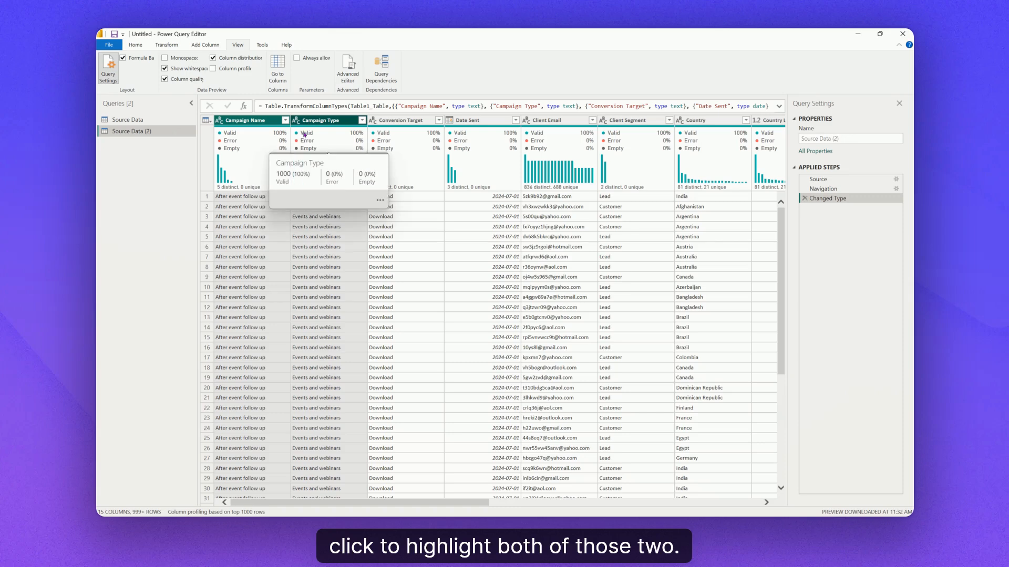
{"action": "left_click", "coordinate": [135, 45]}
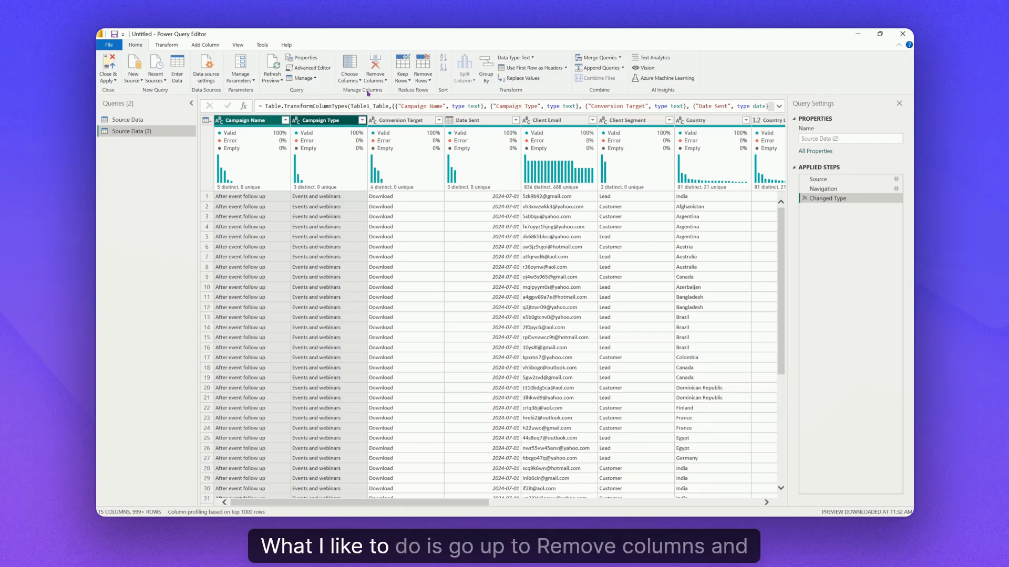
{"action": "left_click", "coordinate": [384, 82]}
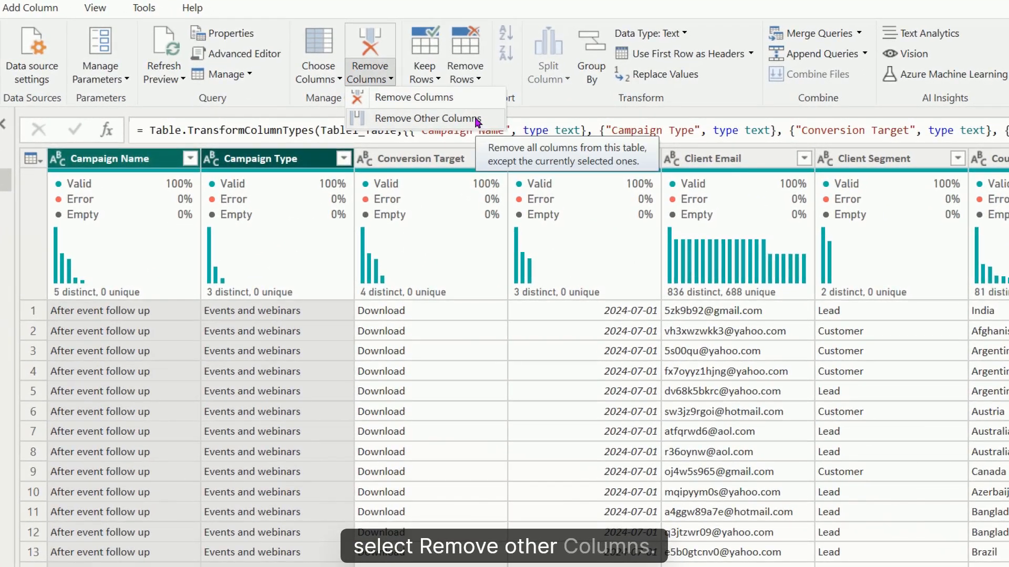
{"action": "left_click", "coordinate": [477, 120]}
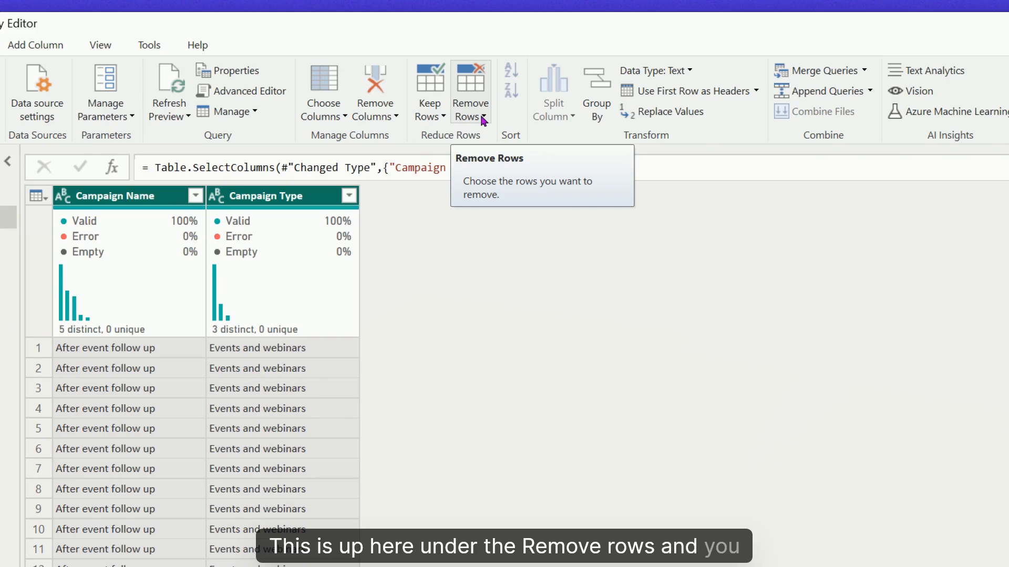
- Remove duplicate rows from the campaign columns and sort the table by Campaign Name in ascending order
{"action": "left_click", "coordinate": [482, 117]}
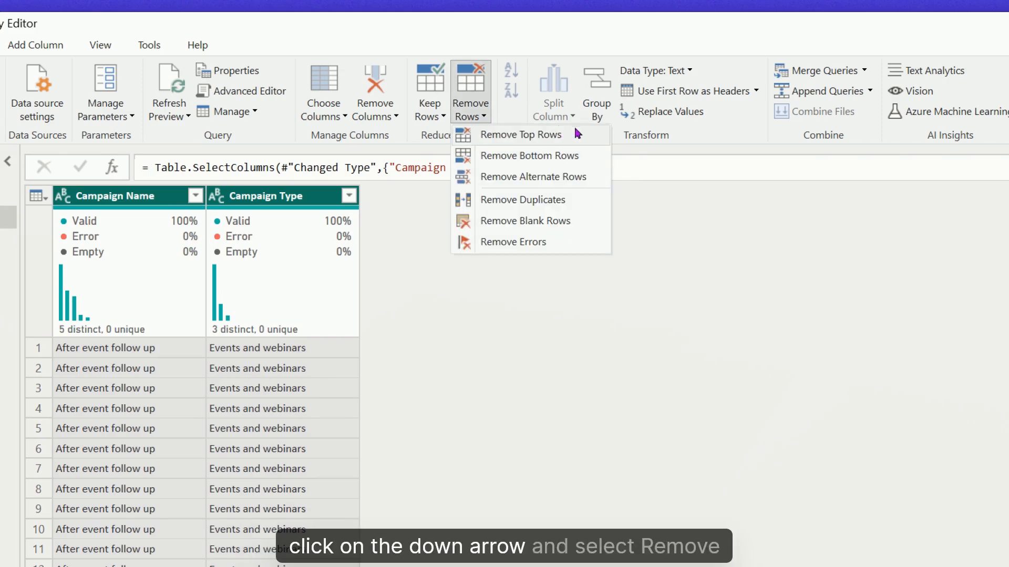
{"action": "left_click", "coordinate": [591, 205]}
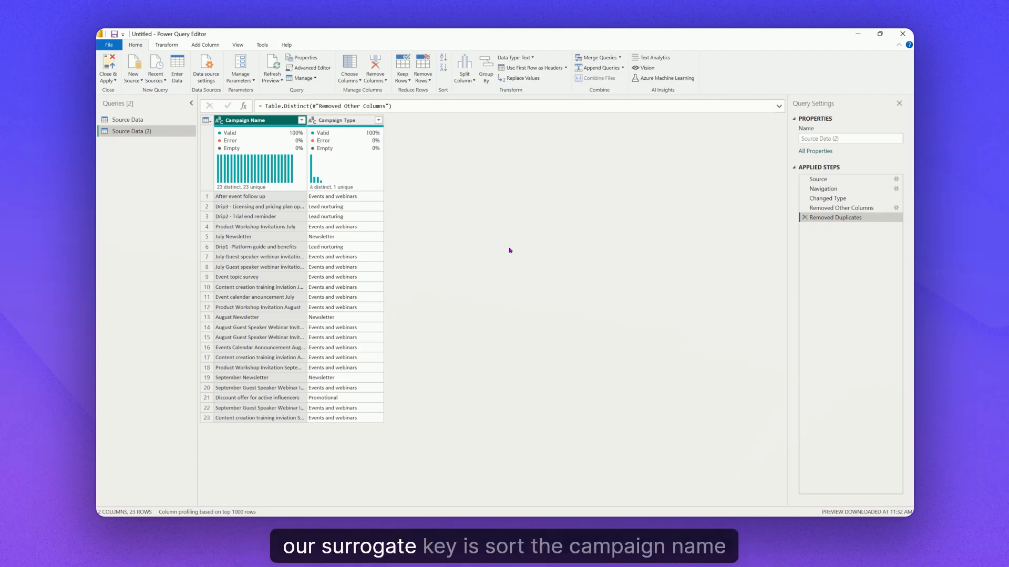
{"action": "left_click", "coordinate": [302, 121]}
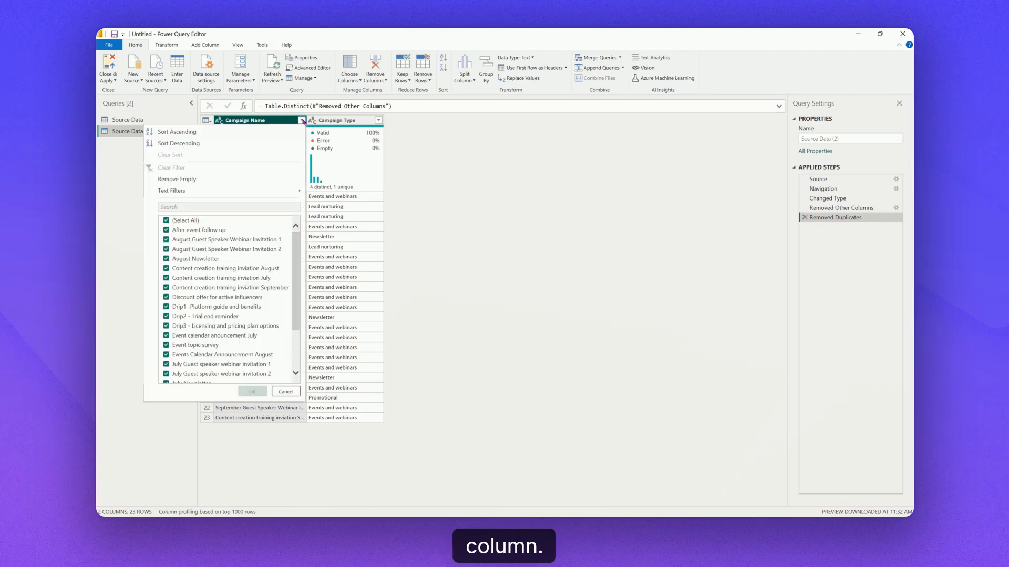
{"action": "left_click", "coordinate": [246, 132]}
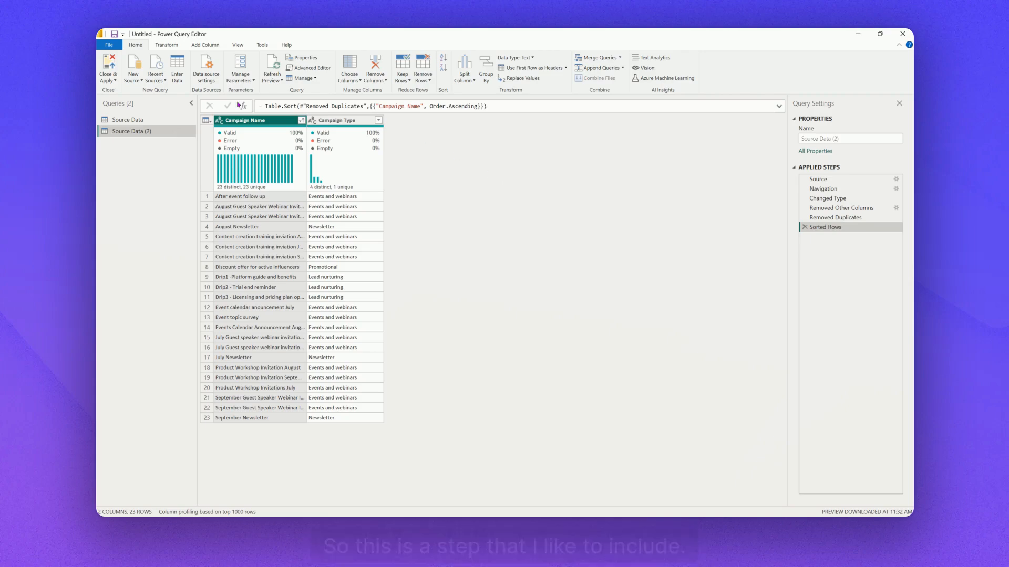
- Add an index column starting from 1 to the duplicated campaign query
{"action": "left_click", "coordinate": [206, 45]}
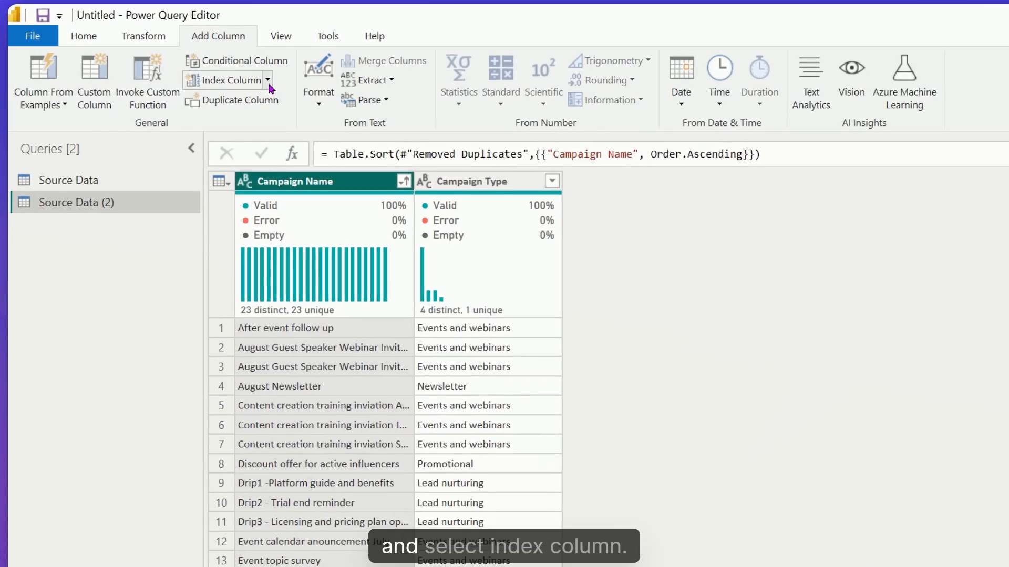
{"action": "left_click", "coordinate": [231, 68]}
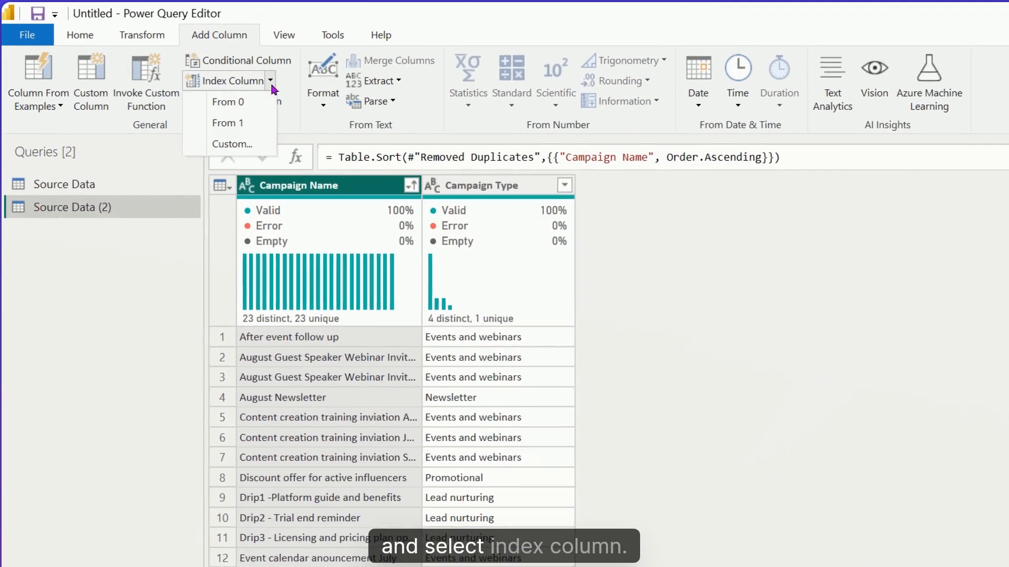
{"action": "left_click", "coordinate": [233, 124]}
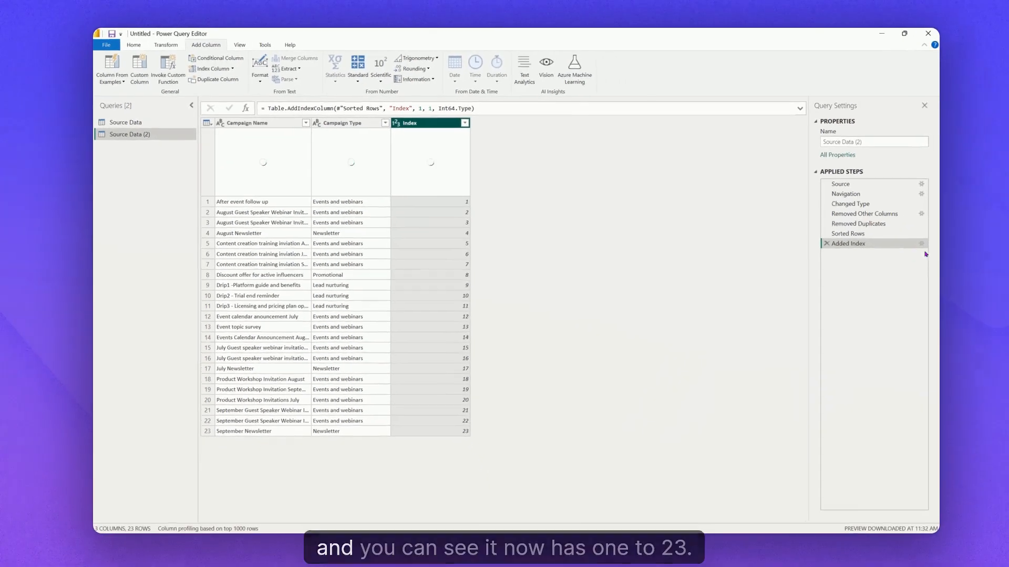
{"action": "mouse_move", "coordinate": [455, 194]}
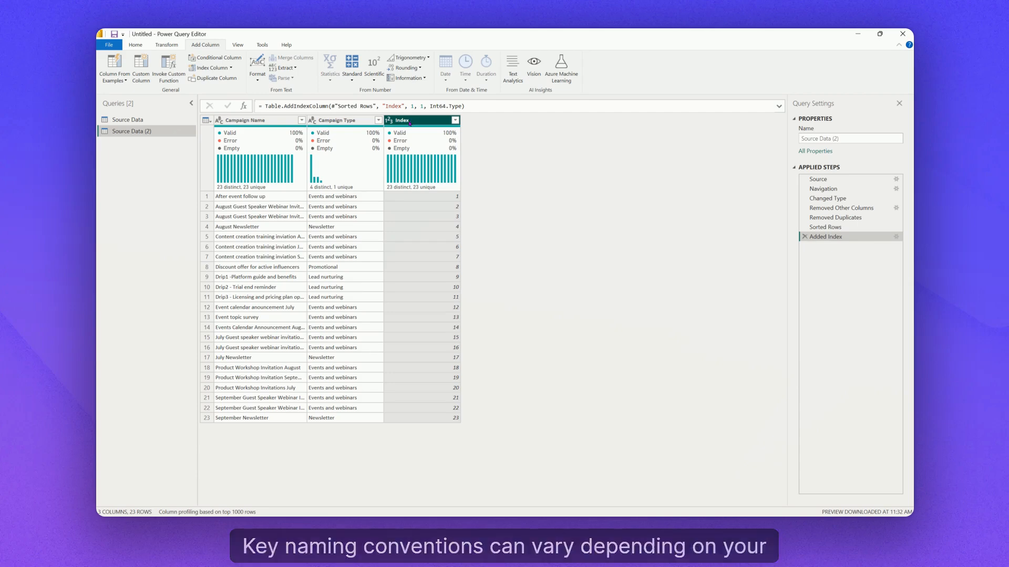
- Rename the new index column as sid_campaign
{"action": "double_click", "coordinate": [411, 122]}
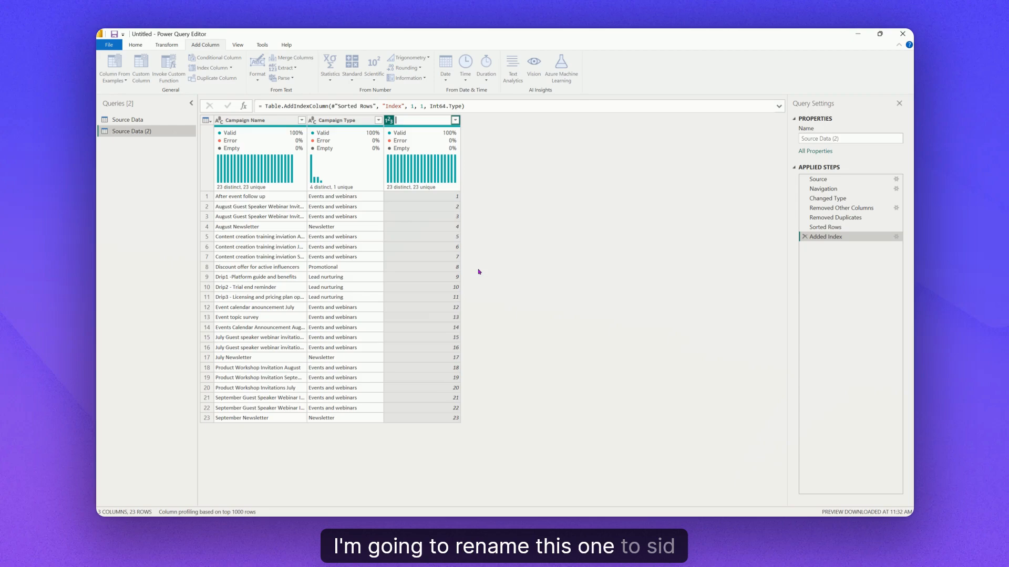
{"action": "type", "text": "sid"}
{"action": "type", "text": "_campai"}
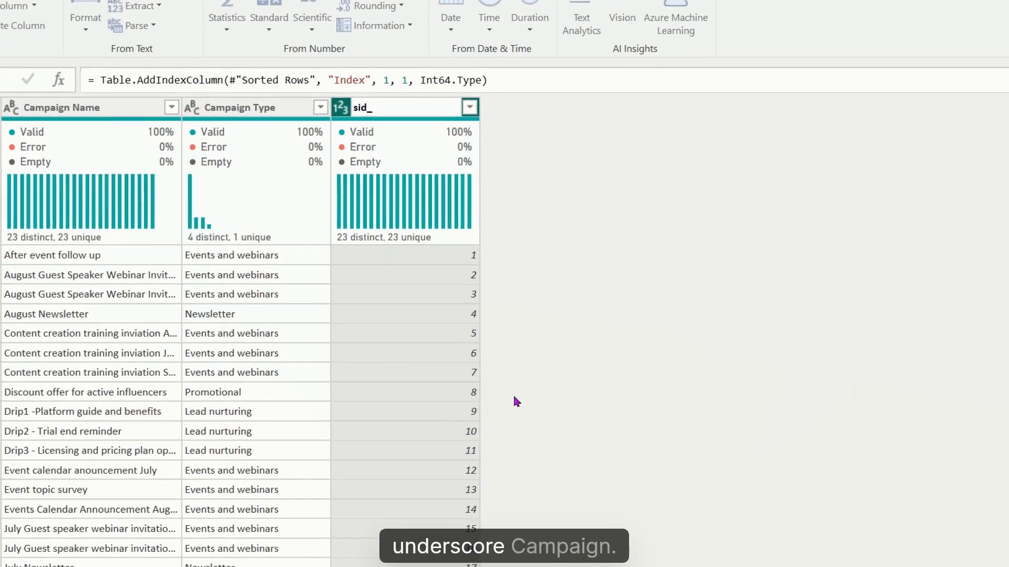
{"action": "type", "text": "gn"}
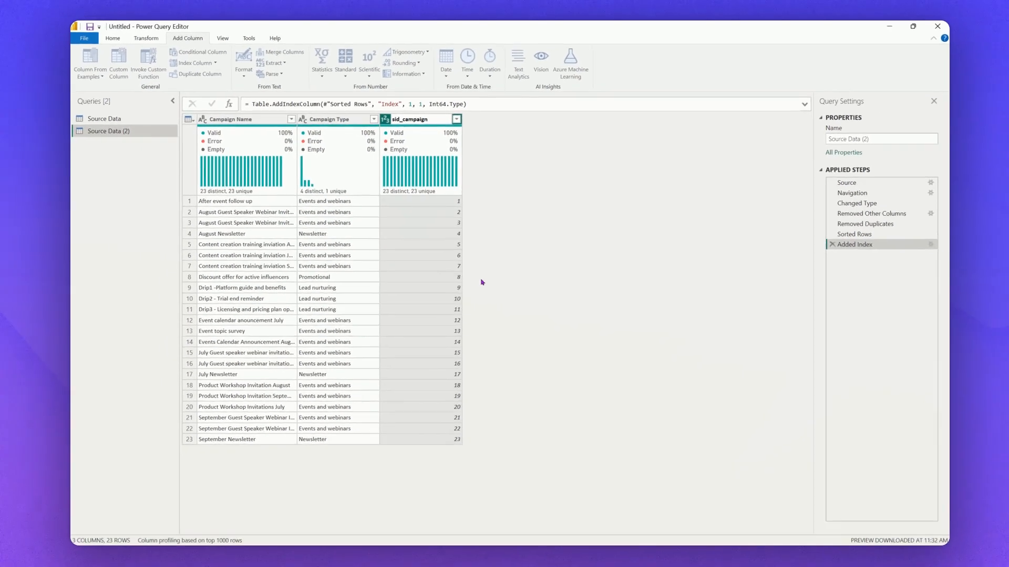
{"action": "key", "text": "Return"}
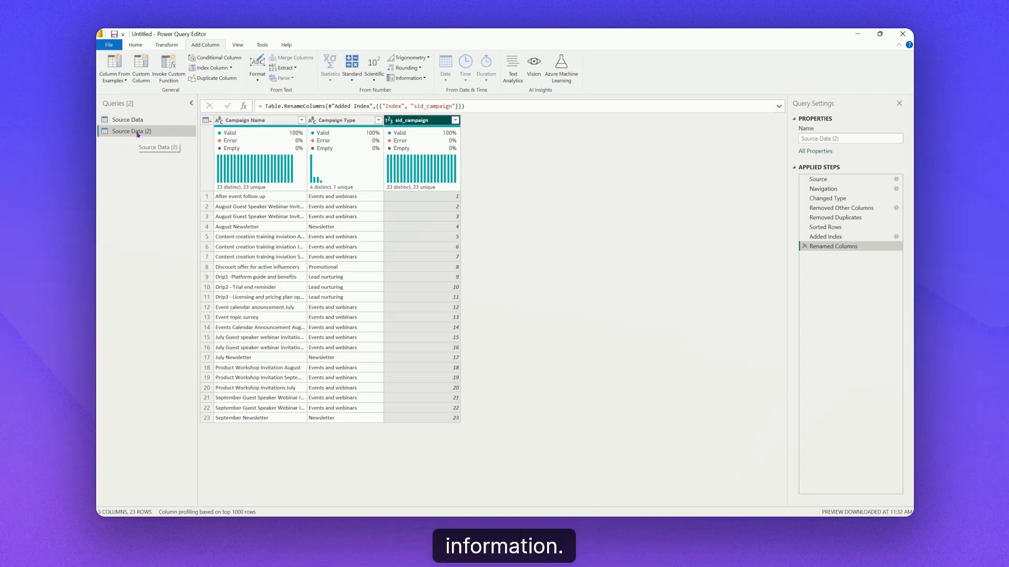
- Rename the Source Data (2) query as dim_campaign
{"action": "double_click", "coordinate": [138, 130]}
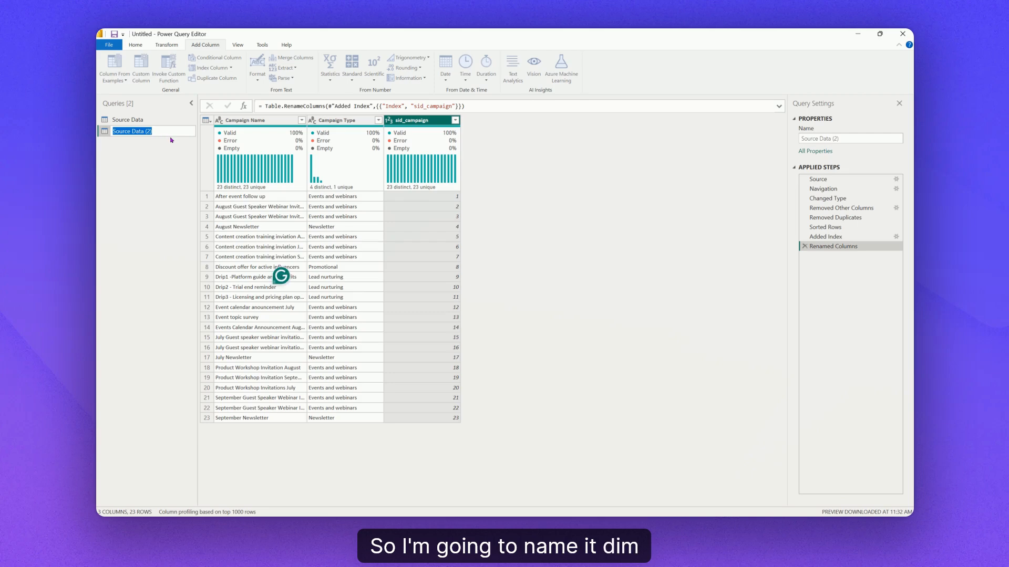
{"action": "type", "text": "dim_campaign"}
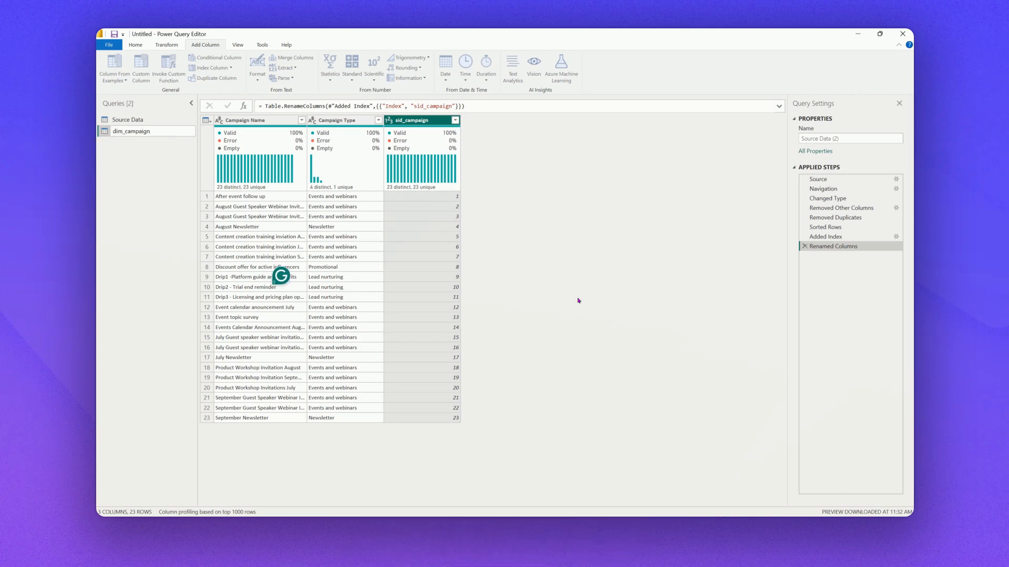
{"action": "key", "text": "Return"}
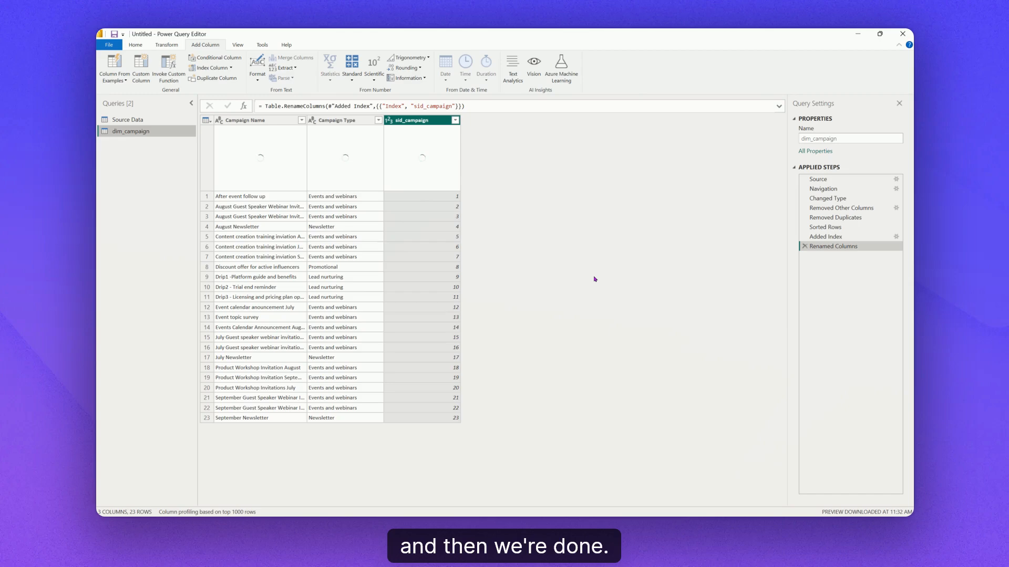
{"action": "left_click", "coordinate": [138, 121]}
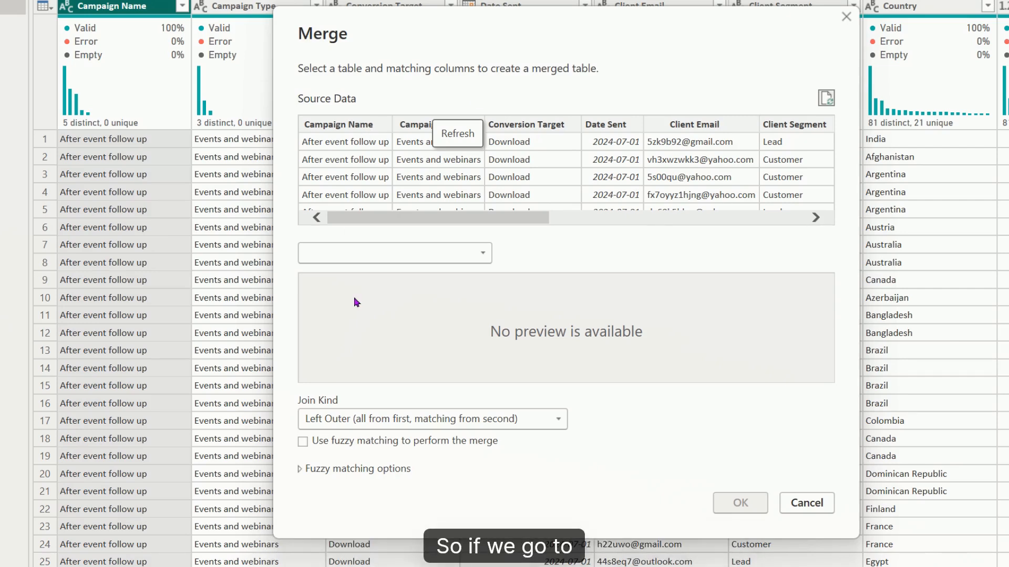
{"action": "left_click", "coordinate": [328, 126]}
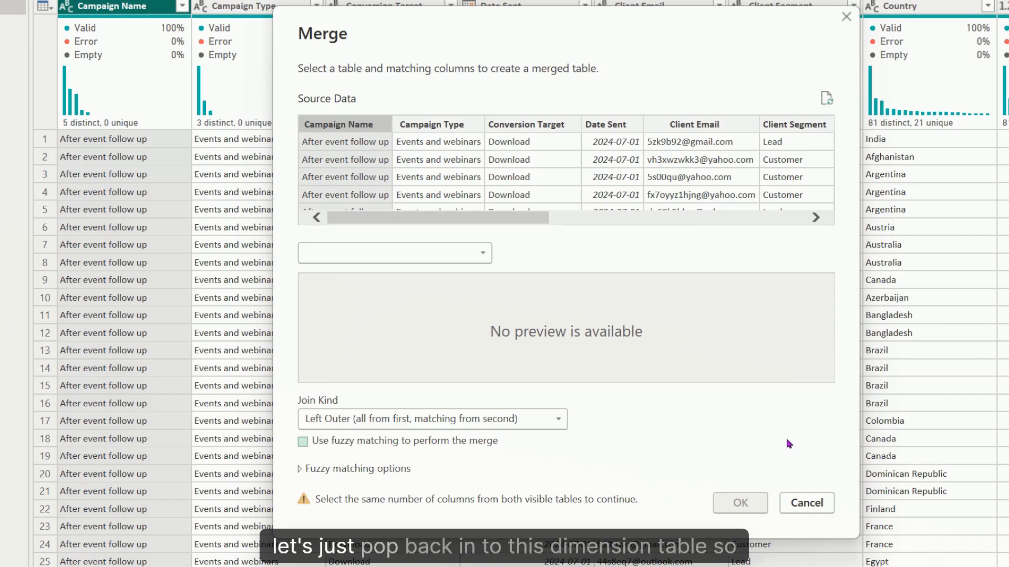
{"action": "left_click", "coordinate": [805, 503]}
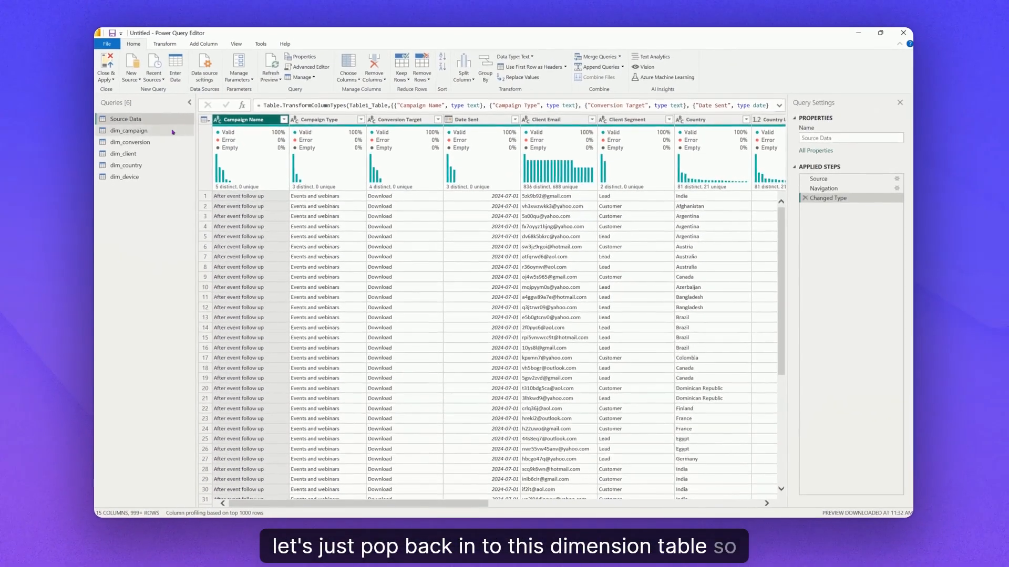
- Open the dim_campaign query and widen its Campaign Name column to read the full campaign names
{"action": "left_click", "coordinate": [156, 133]}
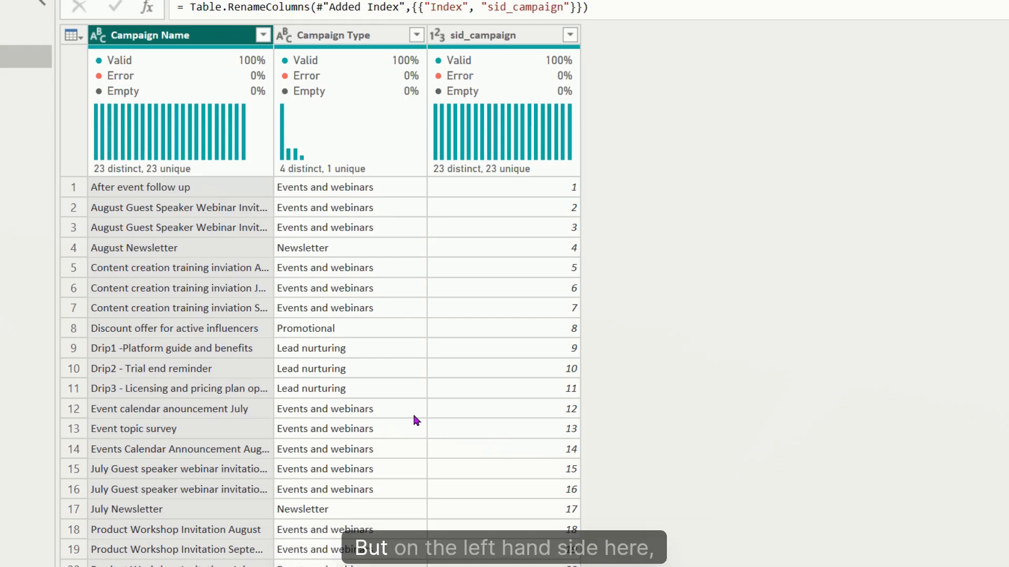
{"action": "left_click_drag", "start_coordinate": [272, 33], "coordinate": [373, 34]}
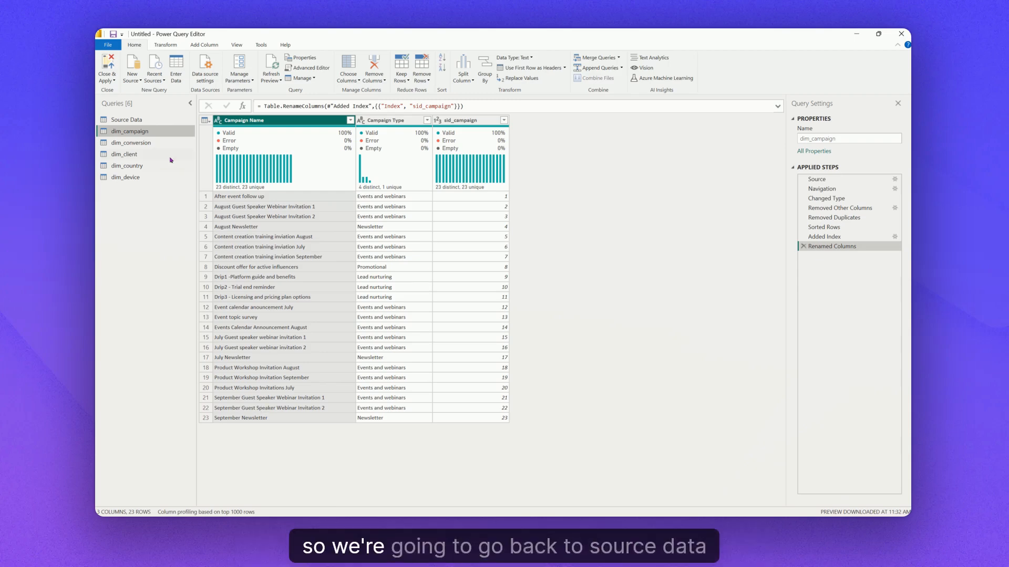
- Merge the Source Data query with dim_campaign, matching on Campaign Name in both tables with a Left Outer join
{"action": "left_click", "coordinate": [129, 120]}
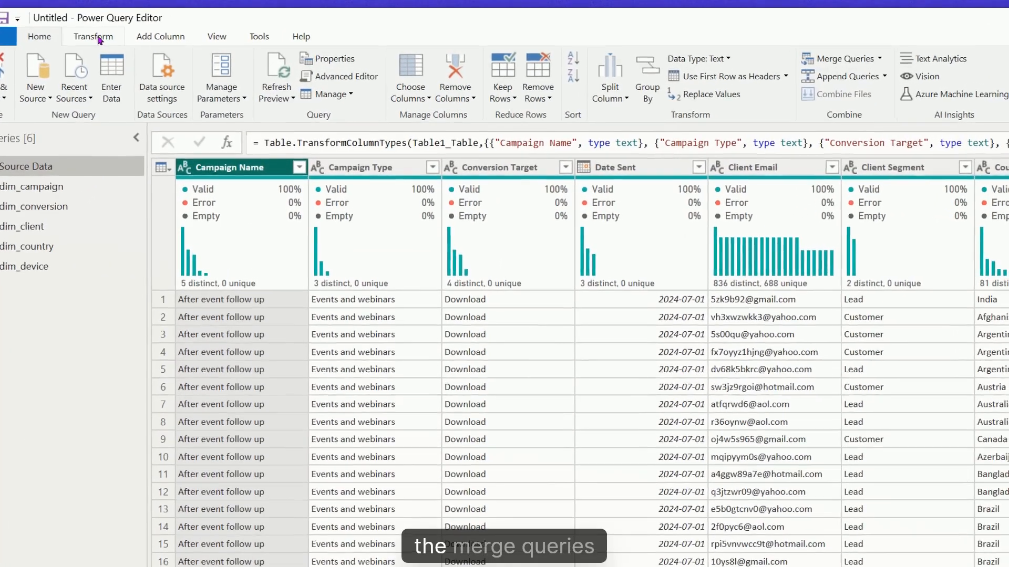
{"action": "left_click", "coordinate": [886, 59]}
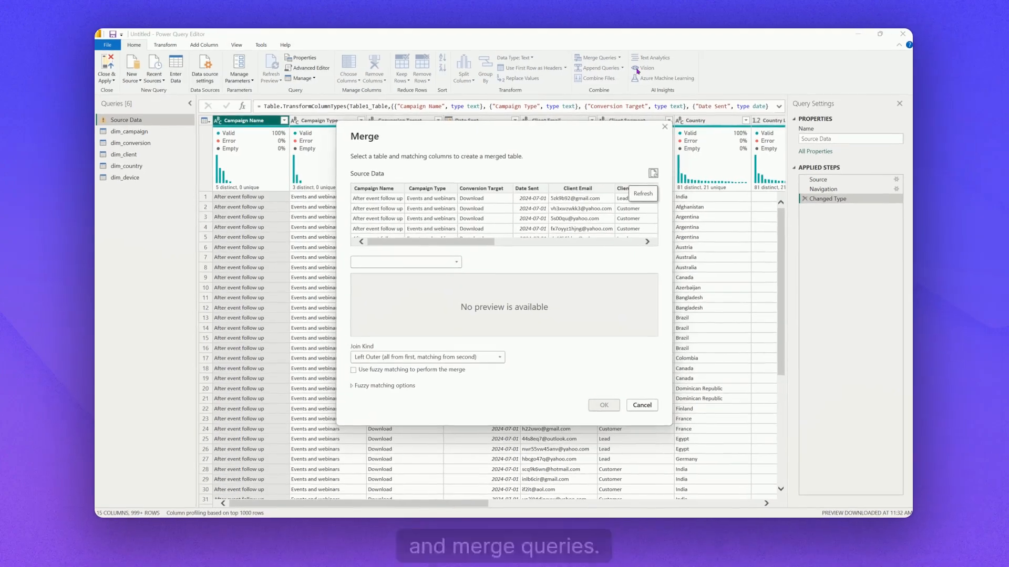
{"action": "left_click", "coordinate": [385, 189]}
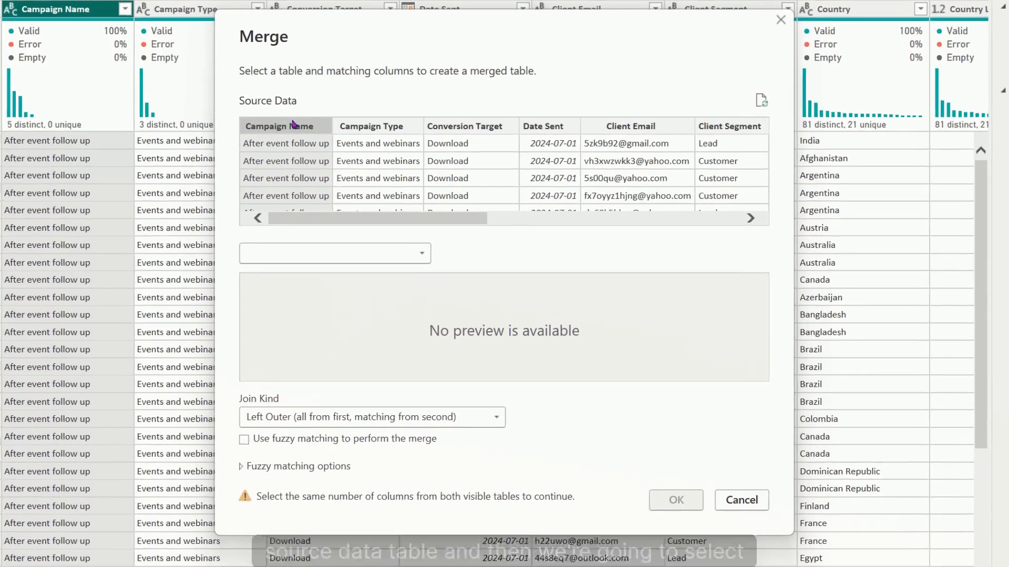
{"action": "left_click", "coordinate": [342, 253]}
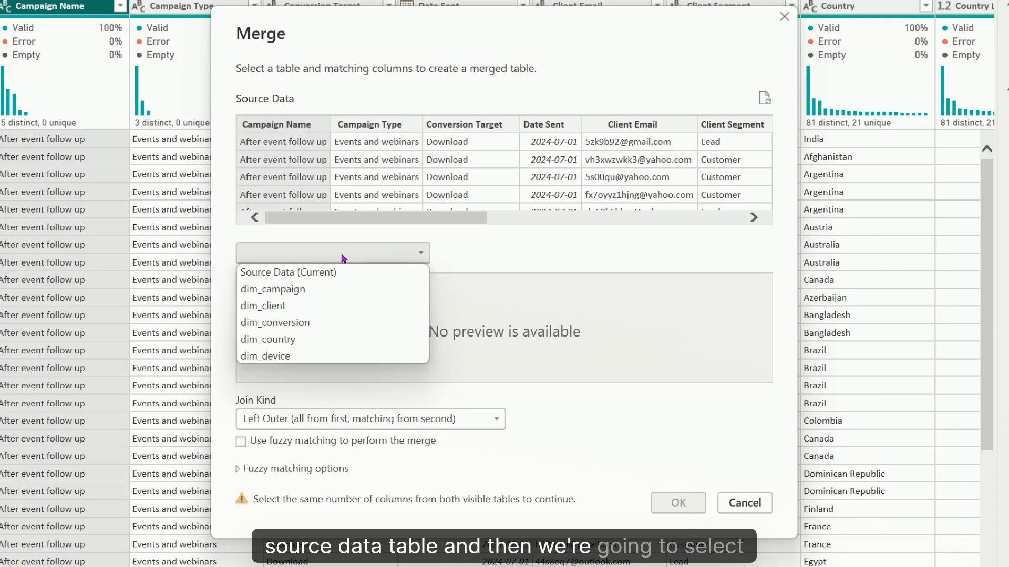
{"action": "left_click", "coordinate": [293, 294]}
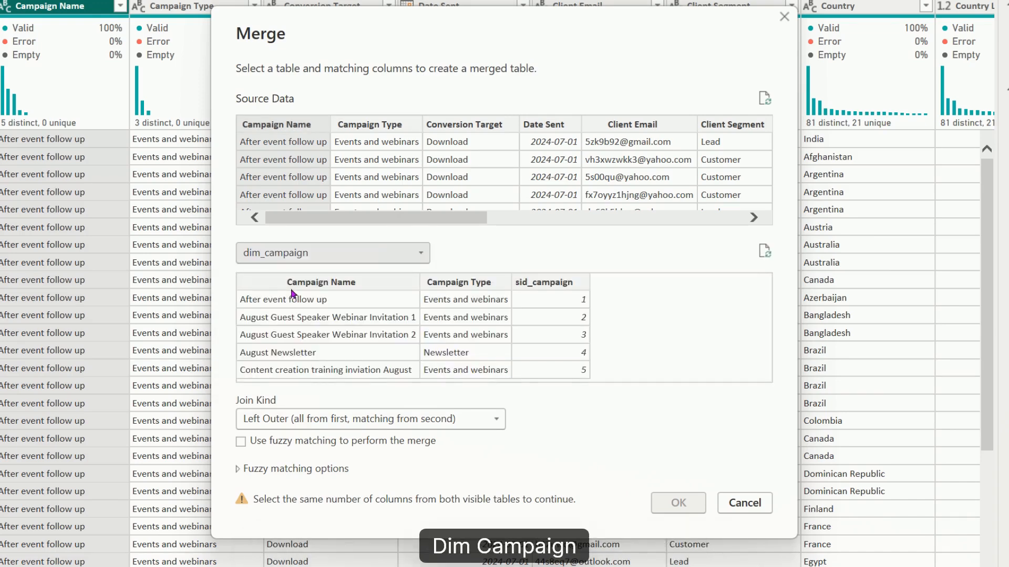
{"action": "left_click", "coordinate": [283, 283]}
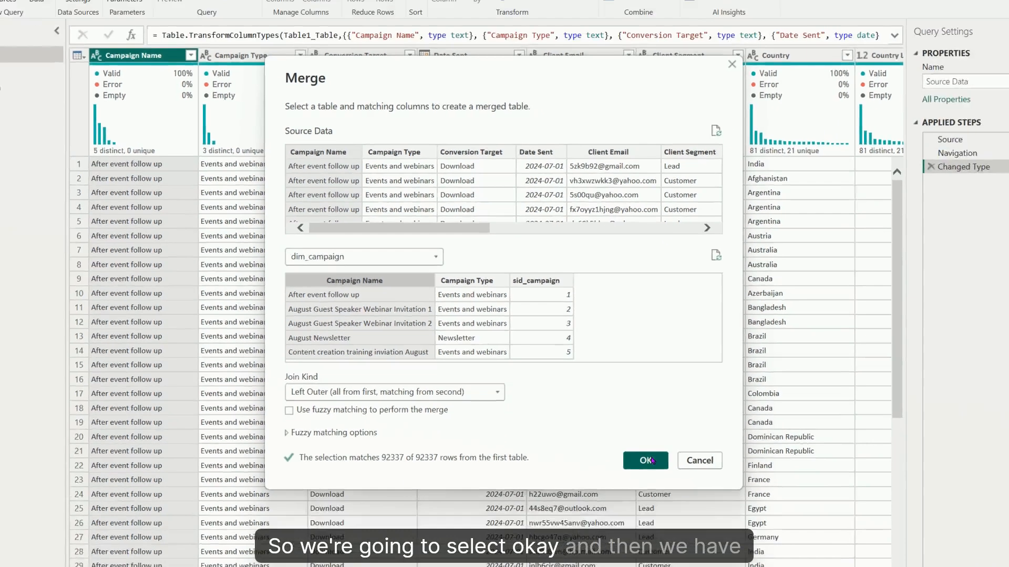
{"action": "left_click", "coordinate": [678, 503]}
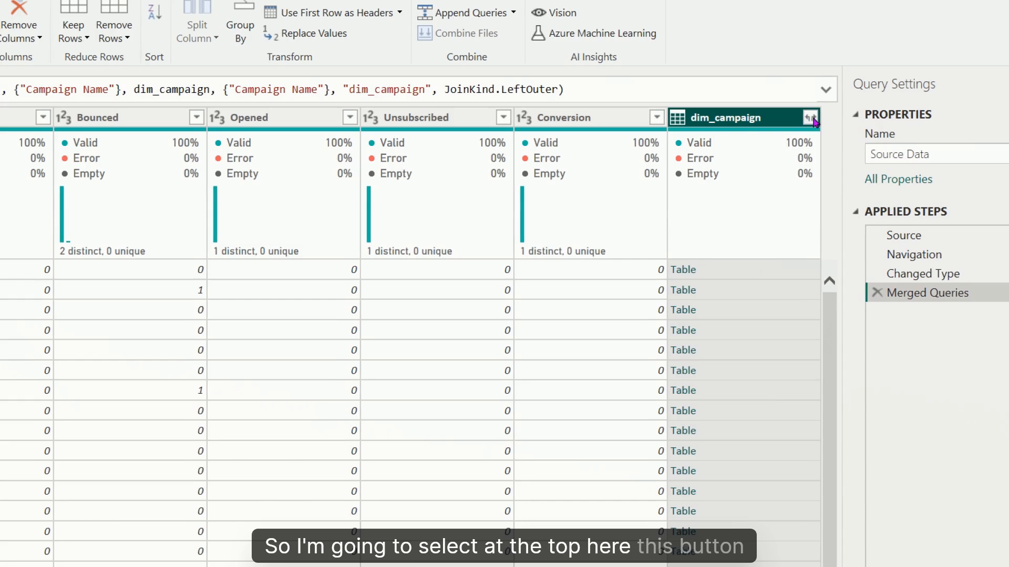
- Expand the merged dim_campaign column to bring in only sid_campaign, without the original column name as prefix
{"action": "left_click", "coordinate": [809, 118]}
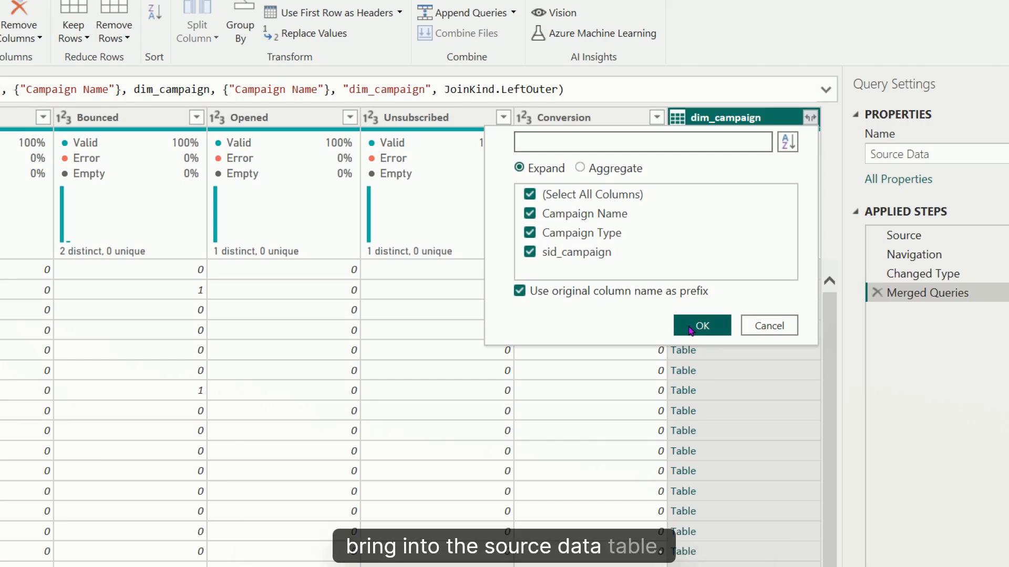
{"action": "left_click", "coordinate": [519, 292]}
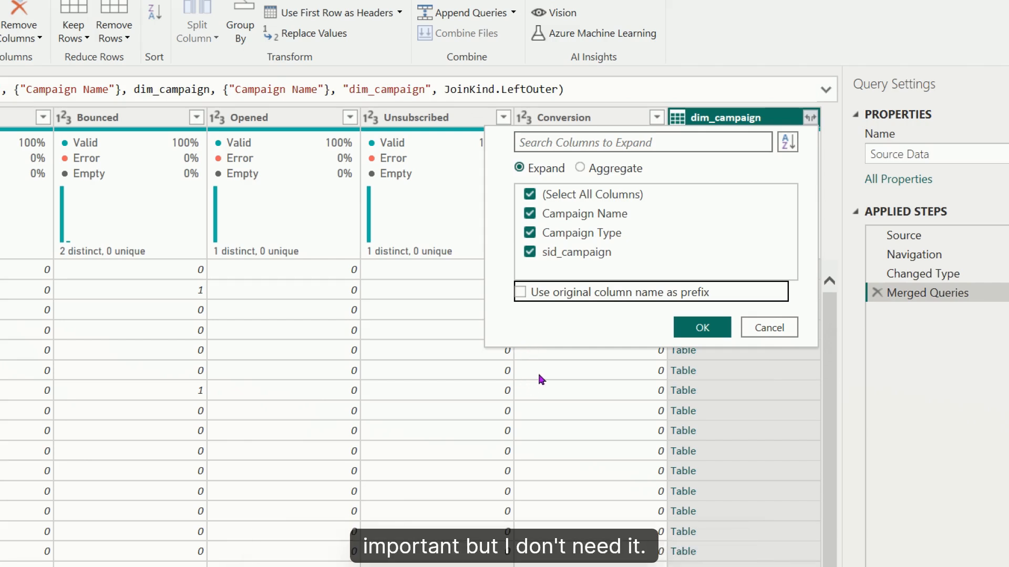
{"action": "left_click", "coordinate": [530, 194]}
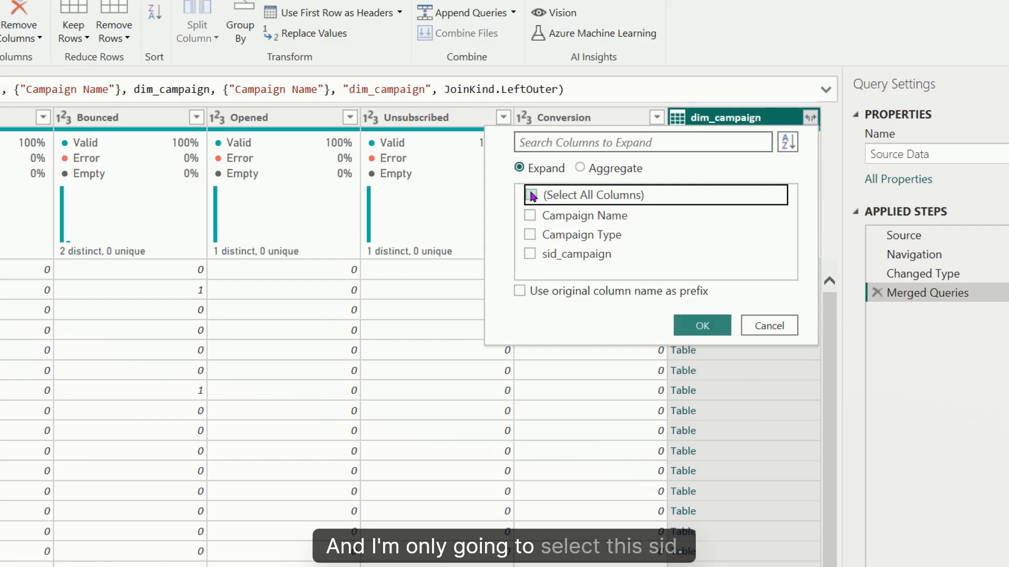
{"action": "left_click", "coordinate": [530, 253]}
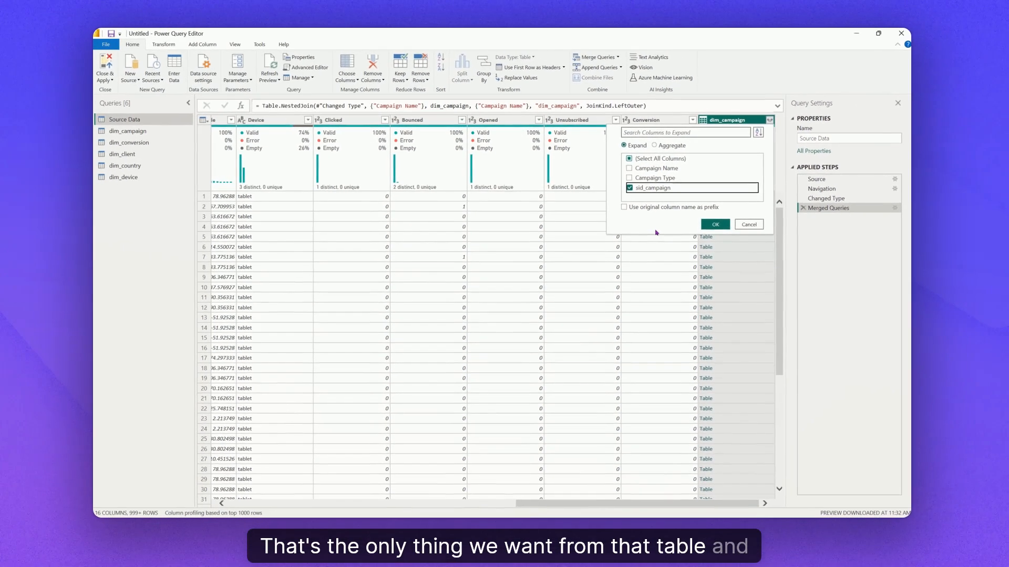
{"action": "left_click", "coordinate": [724, 225]}
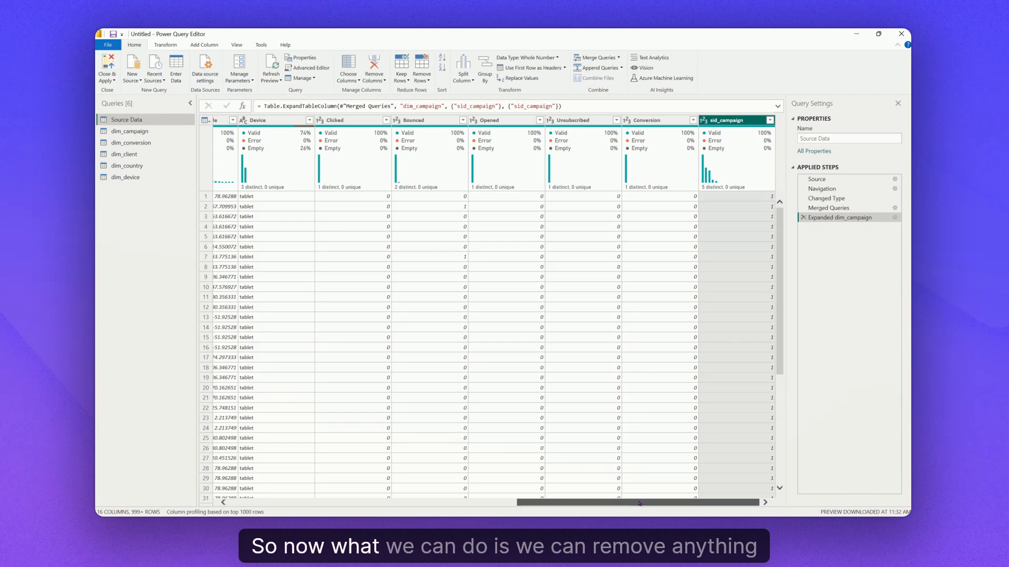
- Choose the columns to keep in Source Data, leaving out Campaign Name and Campaign Type
{"action": "left_click_drag", "start_coordinate": [636, 505], "coordinate": [345, 494]}
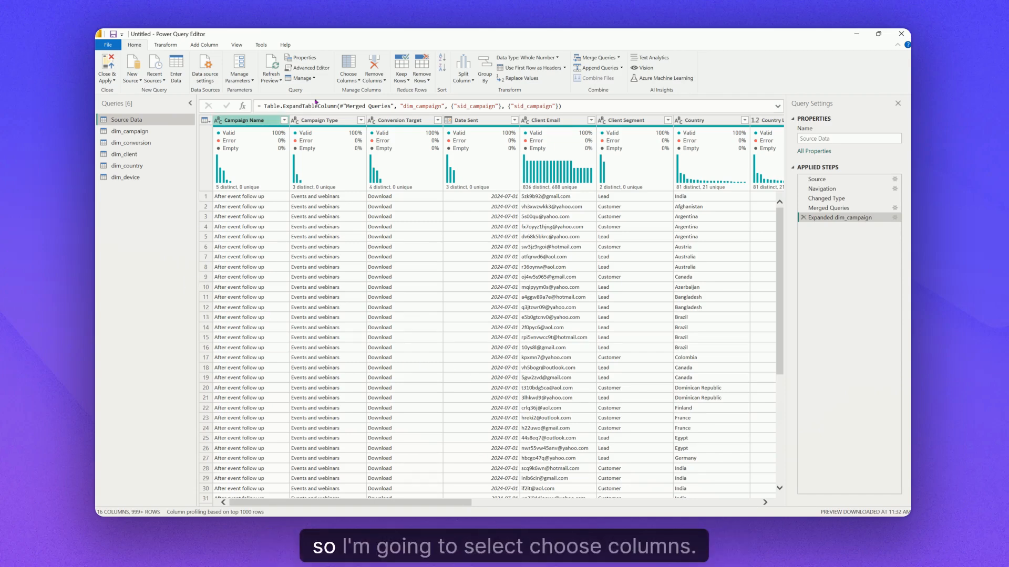
{"action": "left_click", "coordinate": [349, 79]}
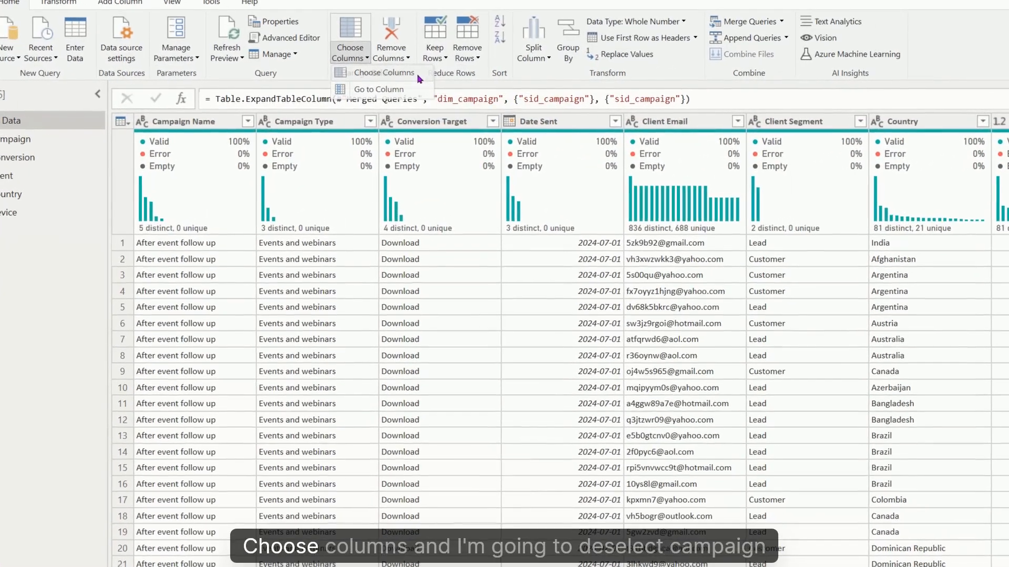
{"action": "left_click", "coordinate": [374, 90]}
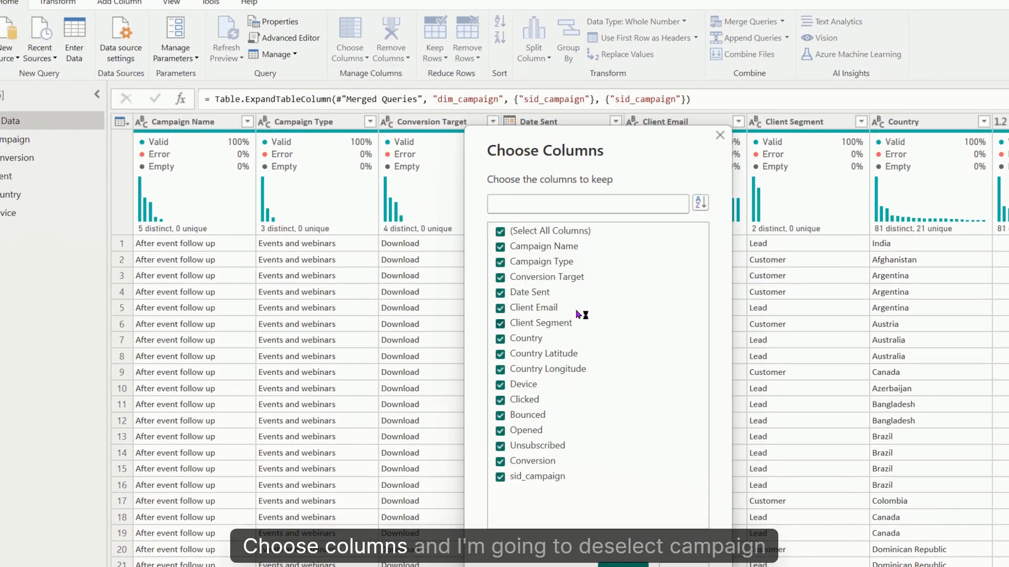
{"action": "left_click", "coordinate": [544, 248]}
{"action": "left_click", "coordinate": [541, 262]}
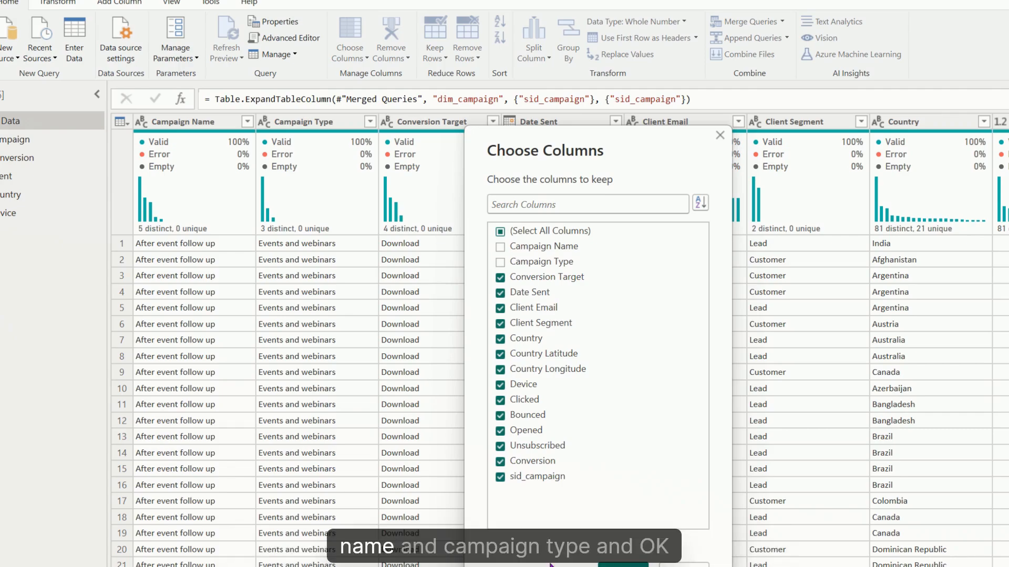
{"action": "left_click", "coordinate": [623, 565]}
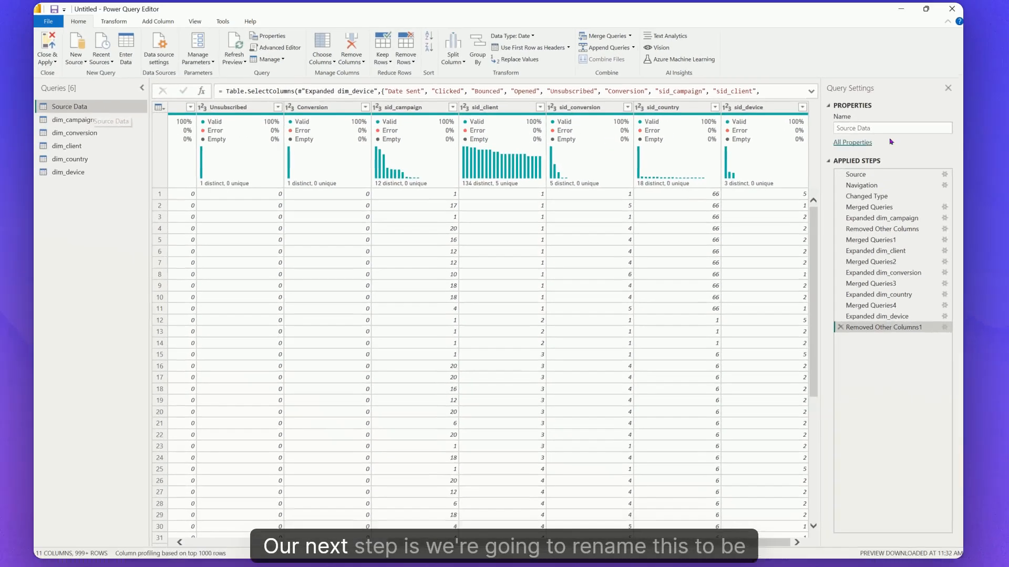
- Rename the Source Data query to fact_market_campaign
{"action": "left_click", "coordinate": [855, 129]}
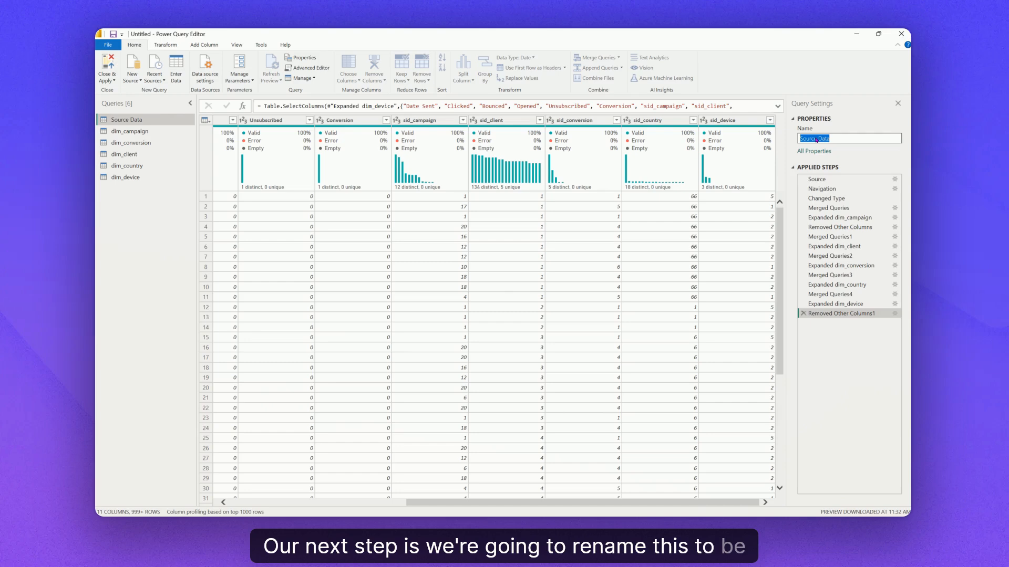
{"action": "type", "text": "fact"}
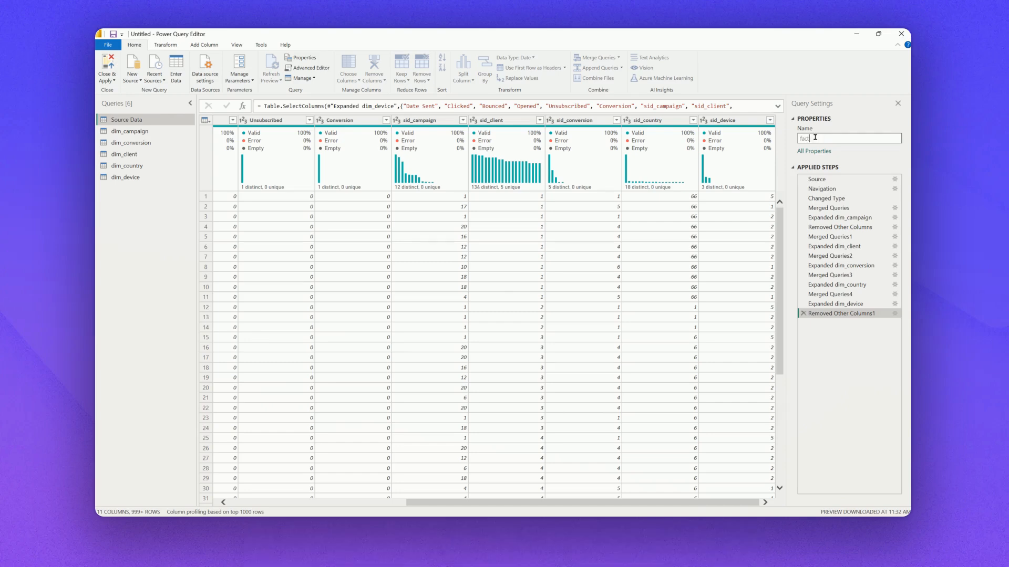
{"action": "type", "text": "_market_campaign"}
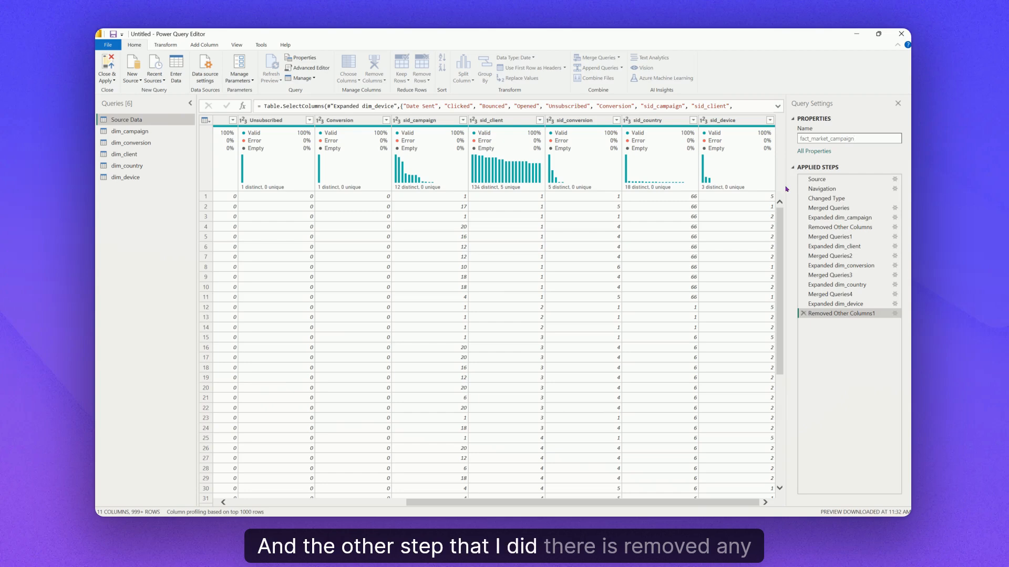
{"action": "key", "text": "Return"}
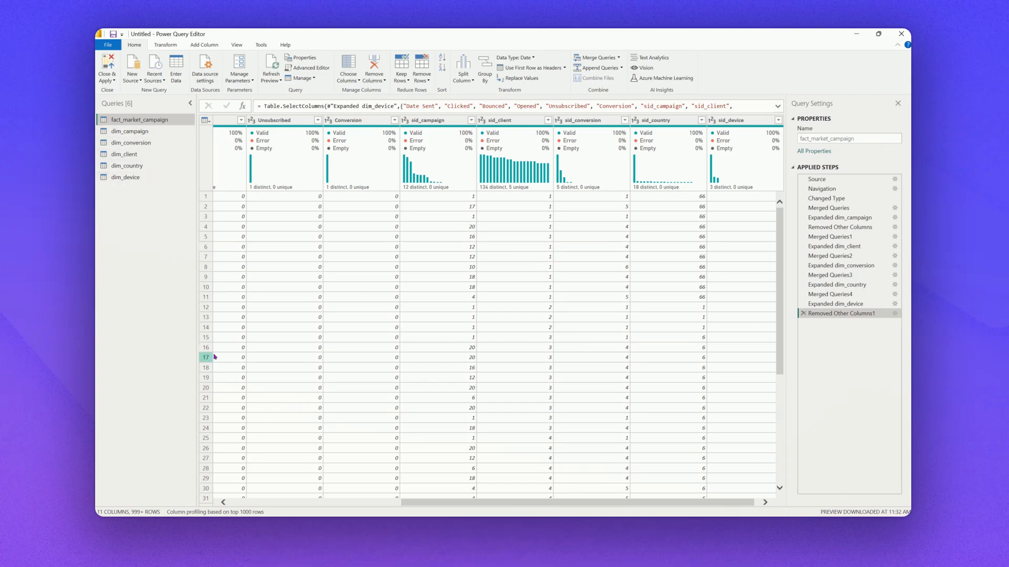
- Select the Date Sent column to check it, then close and apply the queries and open the model view
{"action": "left_click_drag", "start_coordinate": [502, 501], "coordinate": [331, 502]}
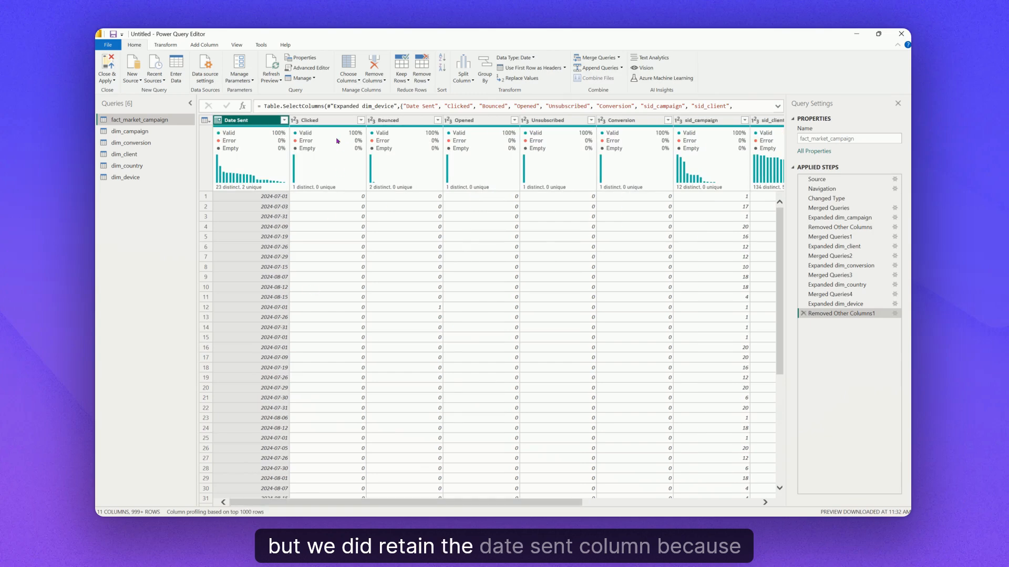
{"action": "left_click", "coordinate": [244, 120]}
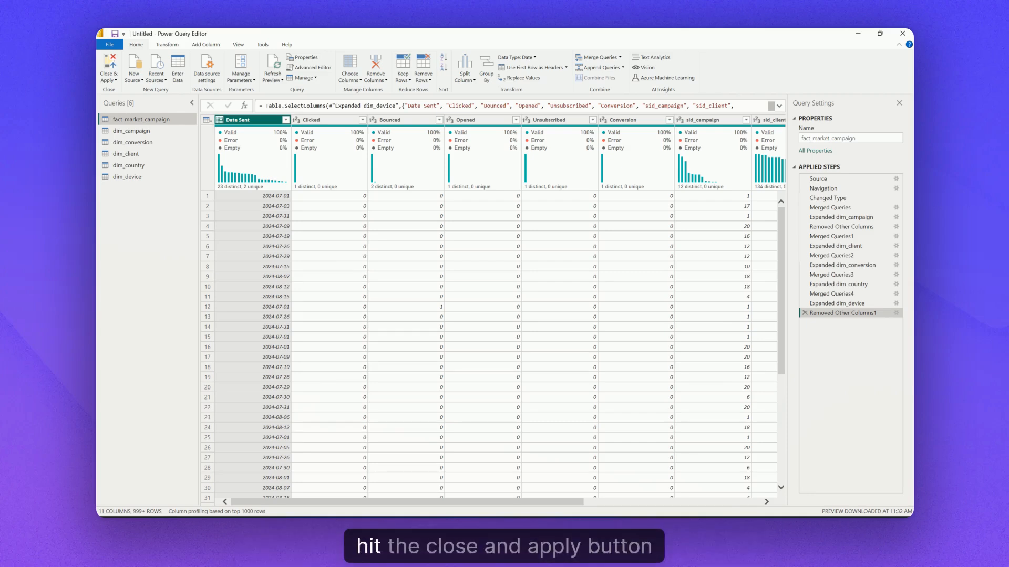
{"action": "left_click", "coordinate": [111, 73]}
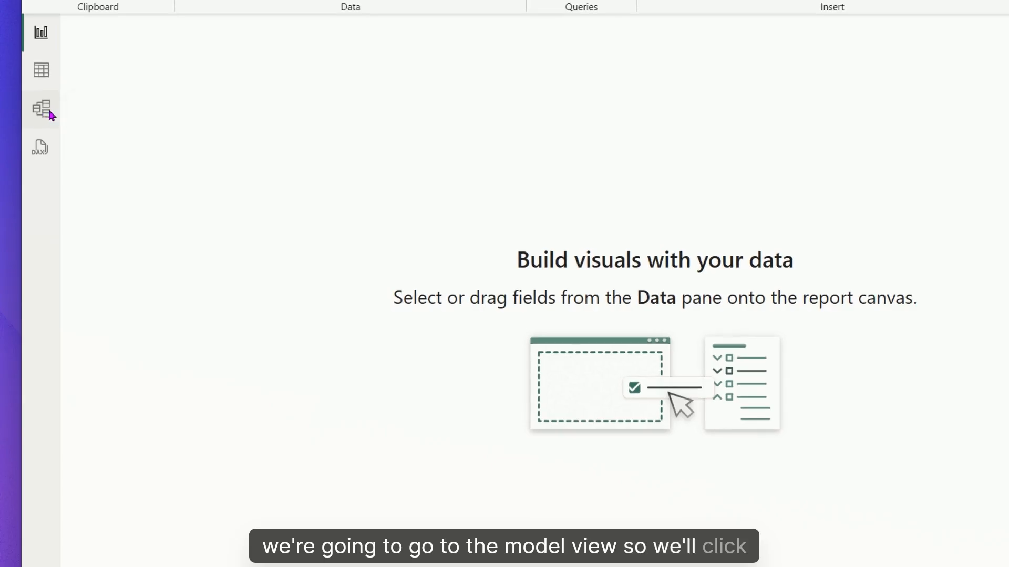
{"action": "left_click", "coordinate": [51, 117]}
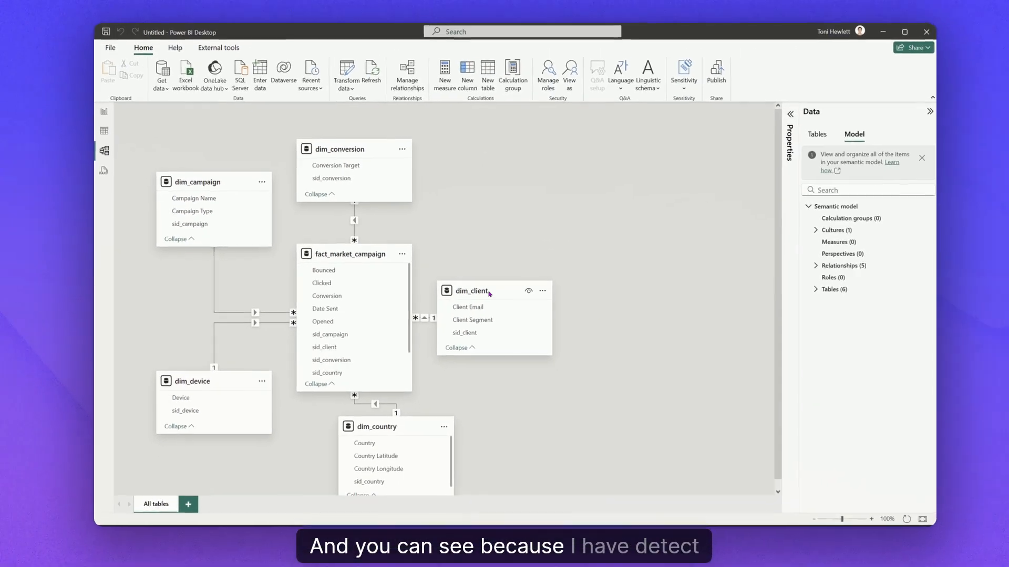
- Arrange the tables in the model diagram as a star, with the five dimension tables spaced around fact_market_campaign
{"action": "left_click_drag", "start_coordinate": [757, 380], "coordinate": [879, 360]}
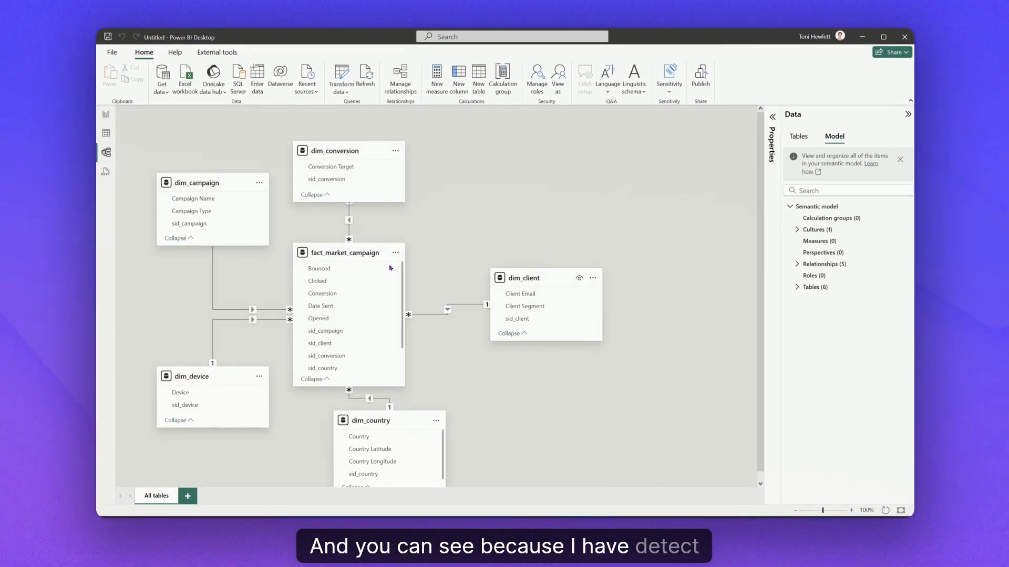
{"action": "left_click_drag", "start_coordinate": [346, 252], "coordinate": [382, 252]}
{"action": "left_click_drag", "start_coordinate": [345, 150], "coordinate": [366, 151]}
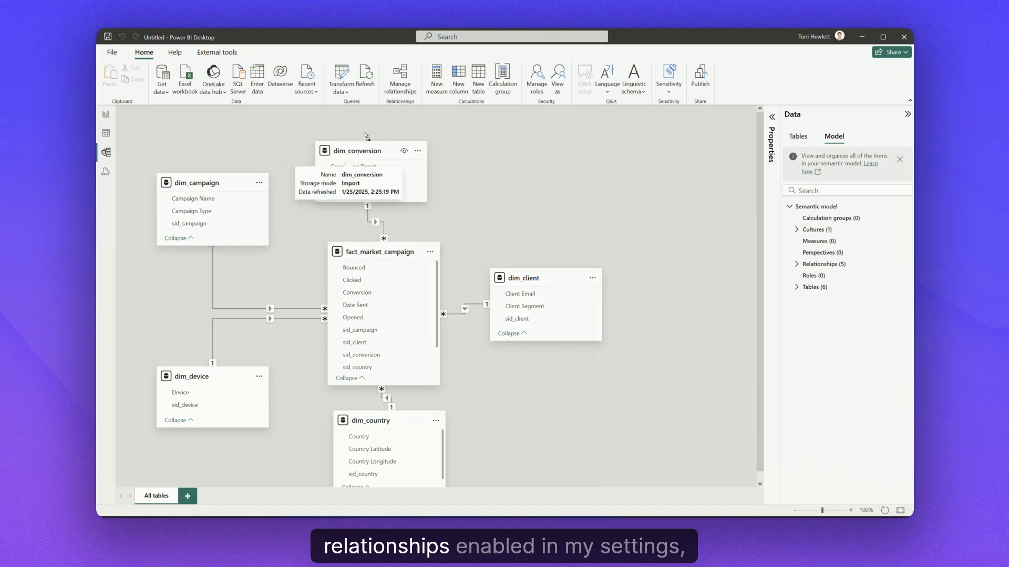
{"action": "left_click_drag", "start_coordinate": [230, 181], "coordinate": [225, 162]}
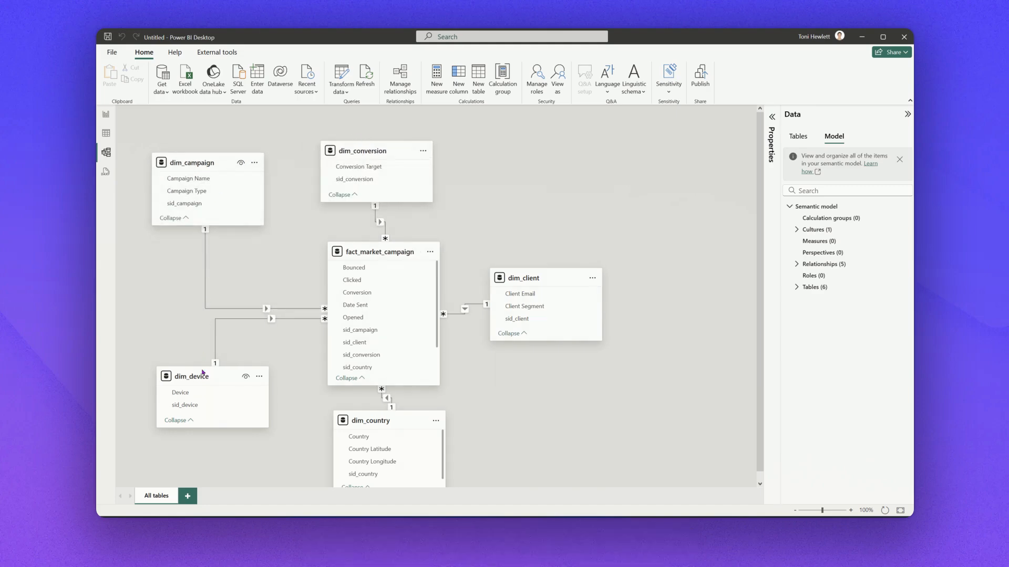
{"action": "left_click_drag", "start_coordinate": [202, 372], "coordinate": [198, 403]}
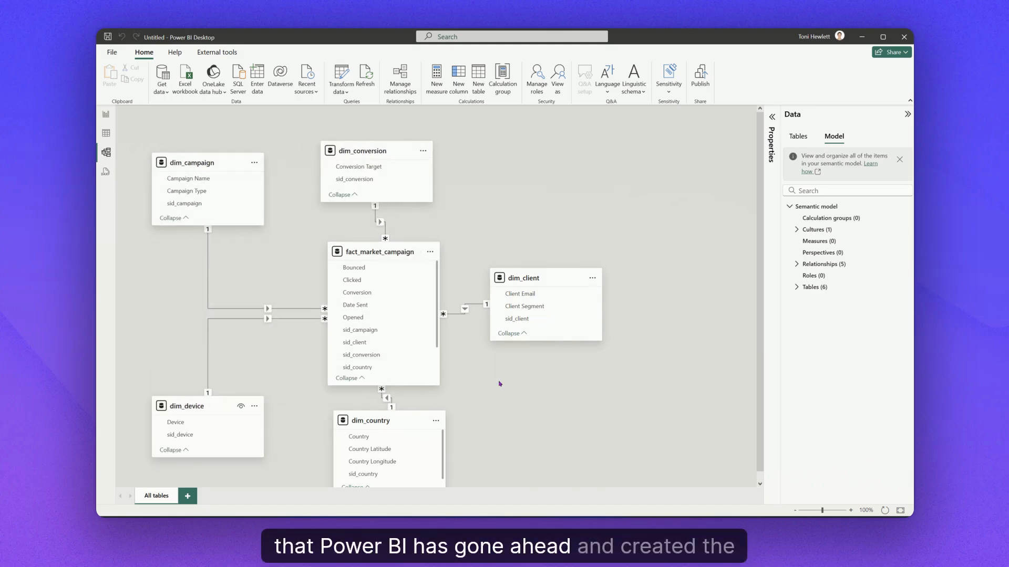
{"action": "scroll", "coordinate": [499, 384], "scroll_direction": "down", "scroll_amount": 1}
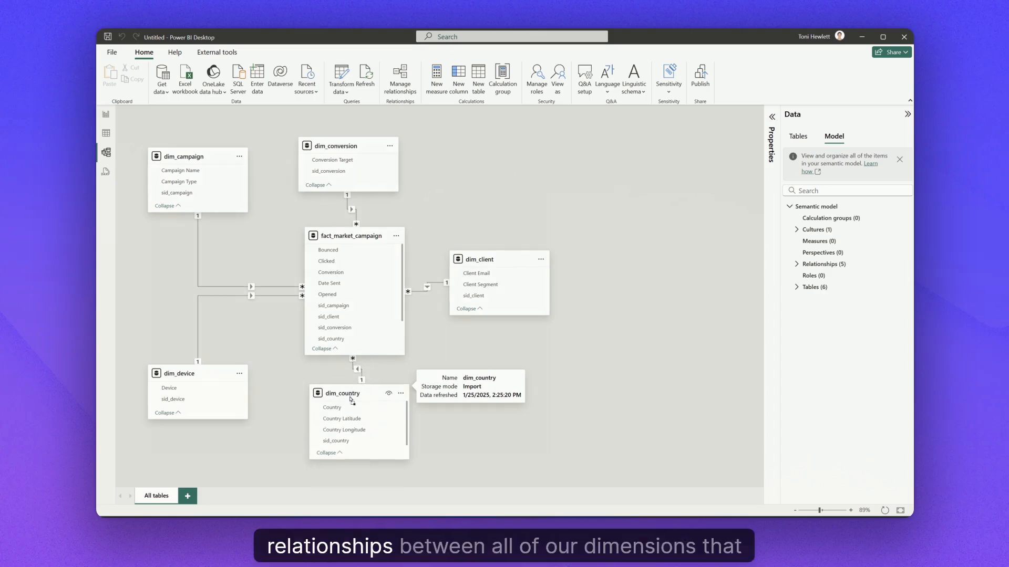
{"action": "left_click_drag", "start_coordinate": [388, 384], "coordinate": [388, 404]}
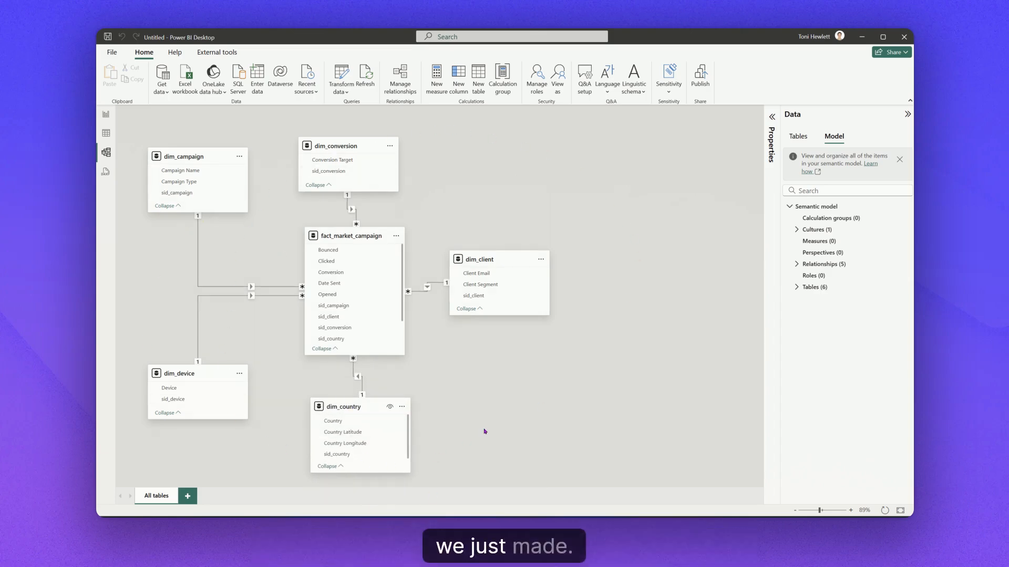
{"action": "left_click_drag", "start_coordinate": [478, 260], "coordinate": [517, 258]}
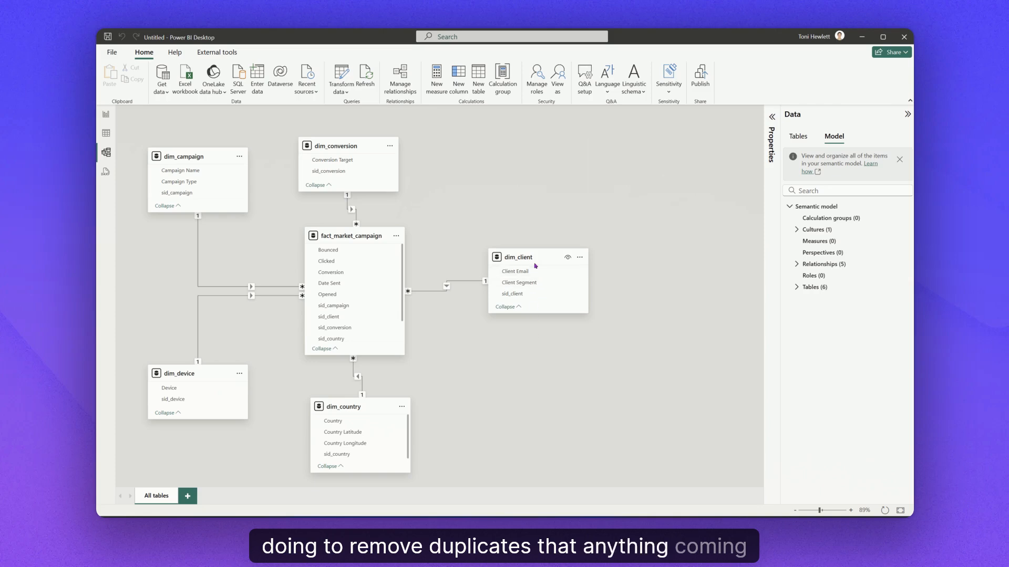
- Examine the properties of the relationship between fact_market_campaign and dim_client, and the list of tables in the semantic model
{"action": "left_click", "coordinate": [421, 292]}
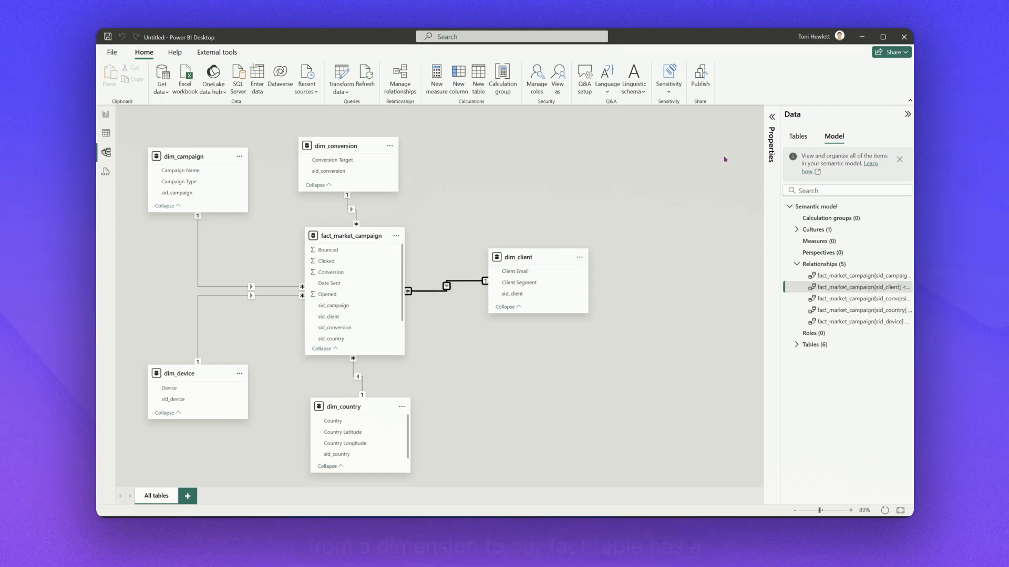
{"action": "left_click", "coordinate": [772, 116]}
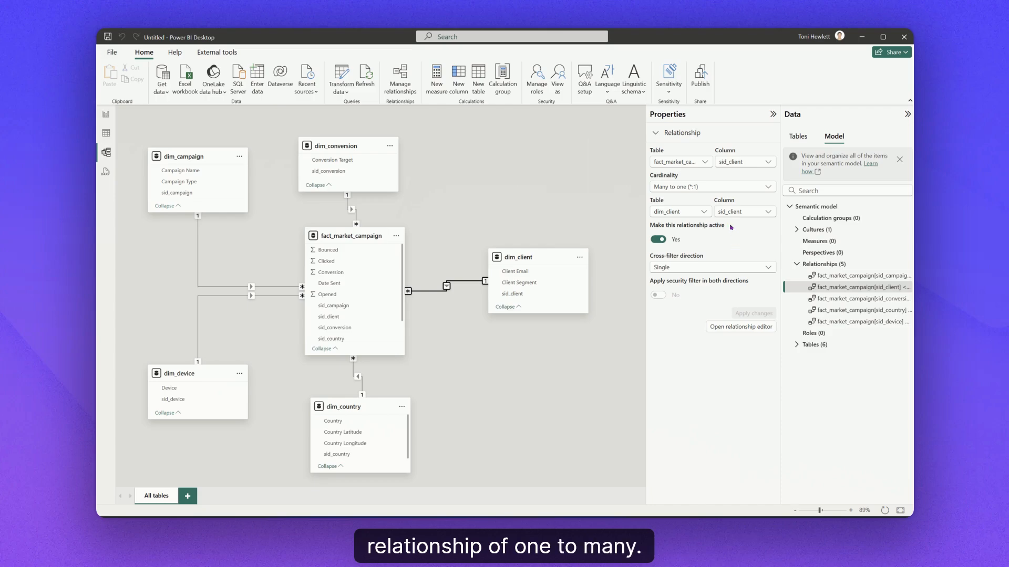
{"action": "left_click", "coordinate": [797, 345]}
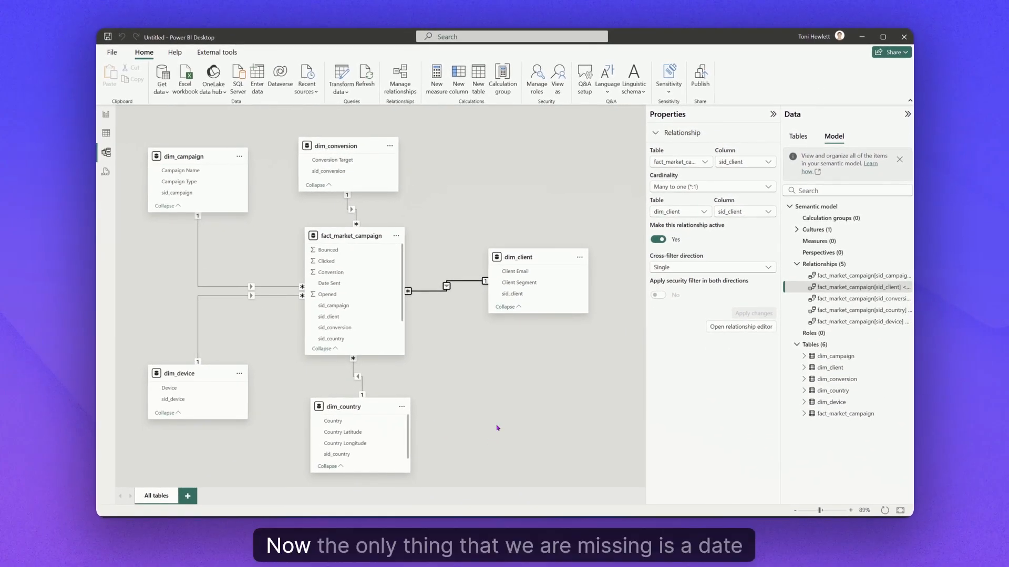
{"action": "left_click", "coordinate": [772, 115]}
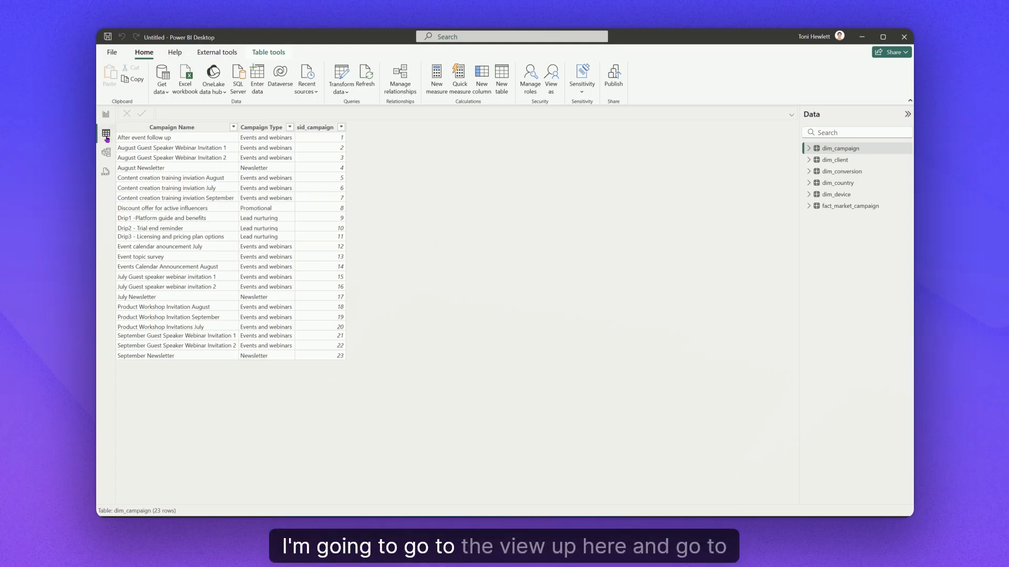
- In table view, create a calculated table dim_date using ADDCOLUMNS over CALENDARAUTO(), with year, month, day, quarter, weekday, week, weekend, YearMonth and YearQuarter columns
{"action": "left_click", "coordinate": [270, 53]}
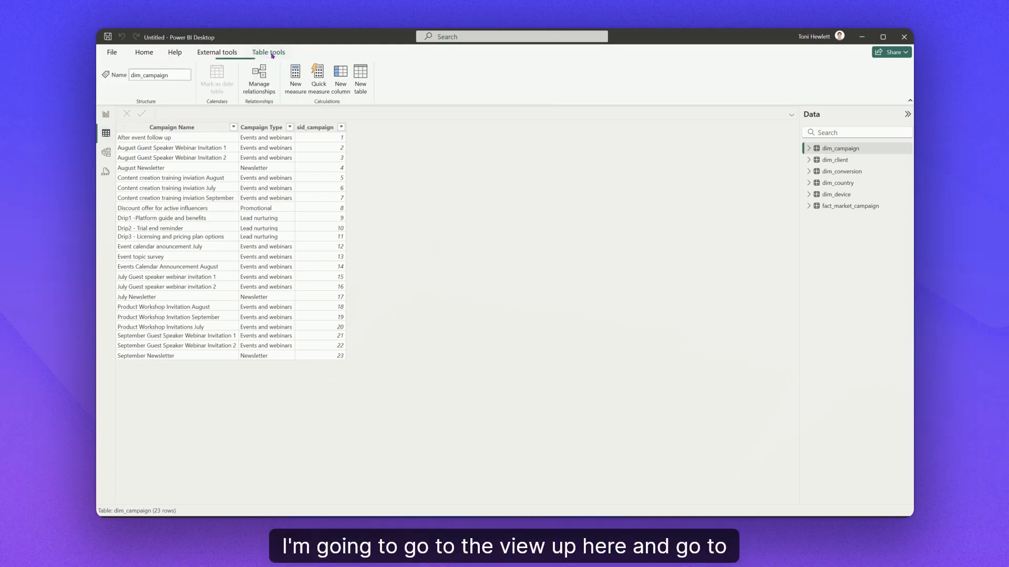
{"action": "left_click", "coordinate": [360, 80]}
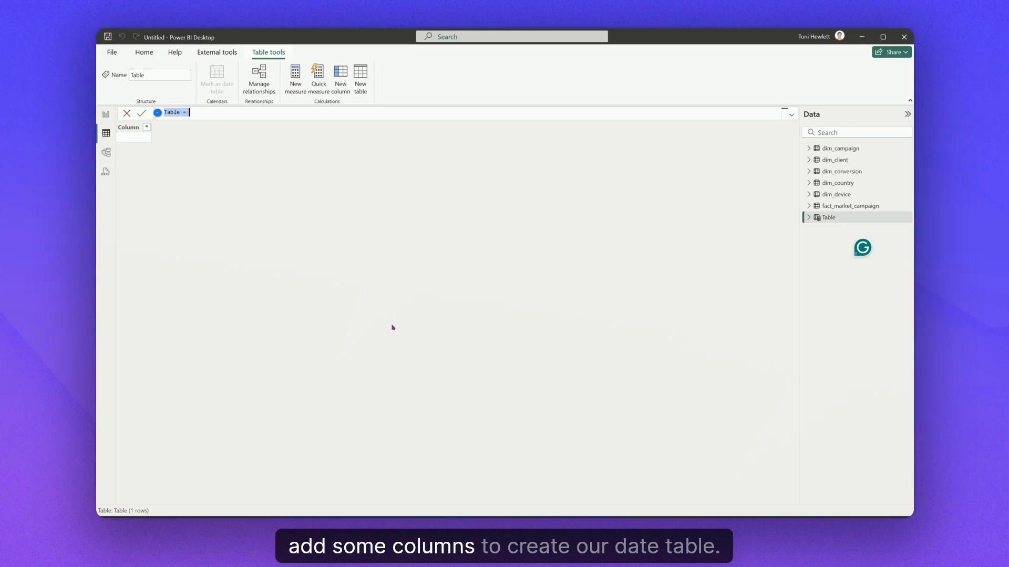
{"action": "type", "text": "dim"}
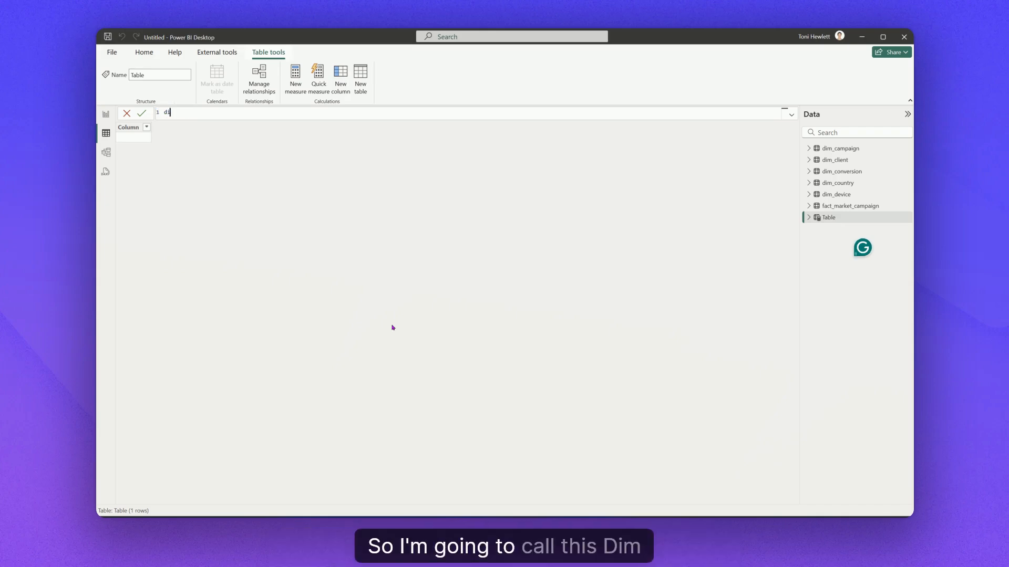
{"action": "type", "text": "_"}
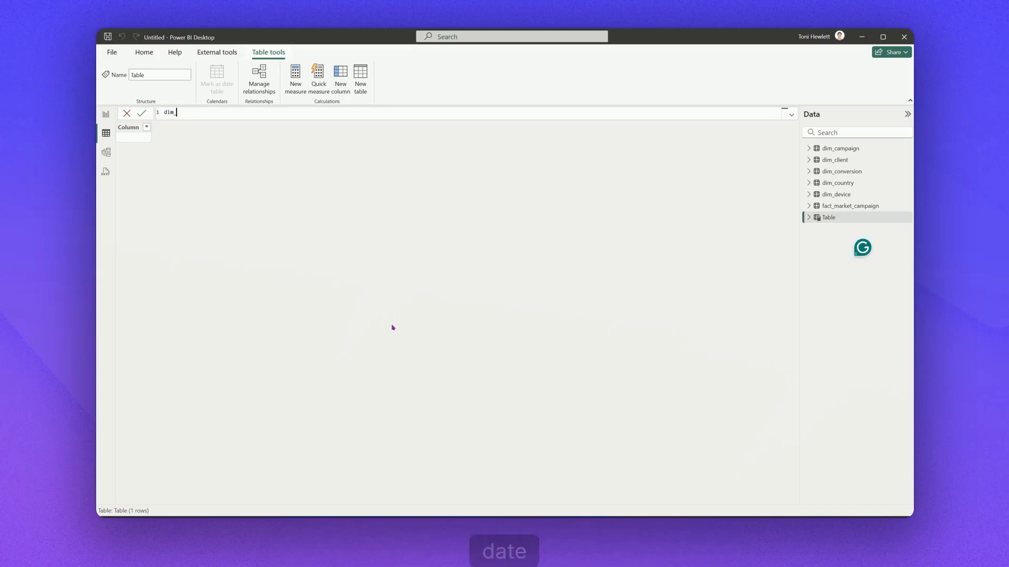
{"action": "type", "text": "date ="}
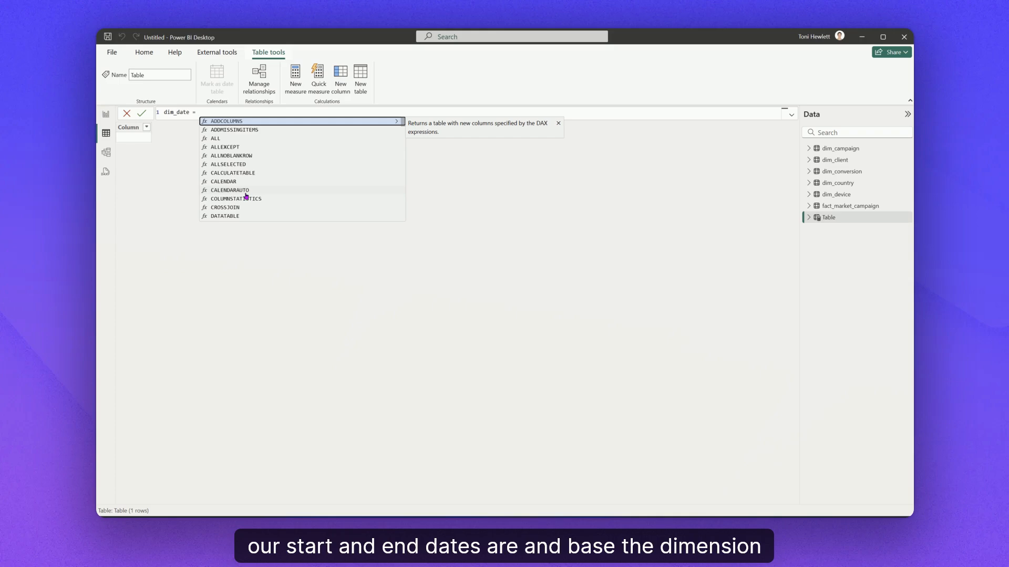
{"action": "key", "text": "ctrl+v"}
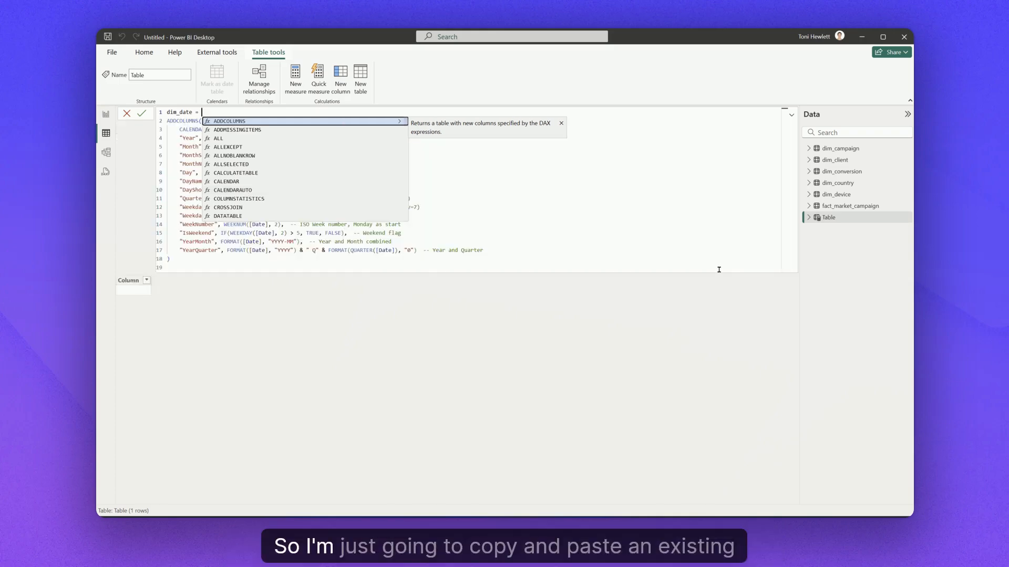
{"action": "key", "text": "Return"}
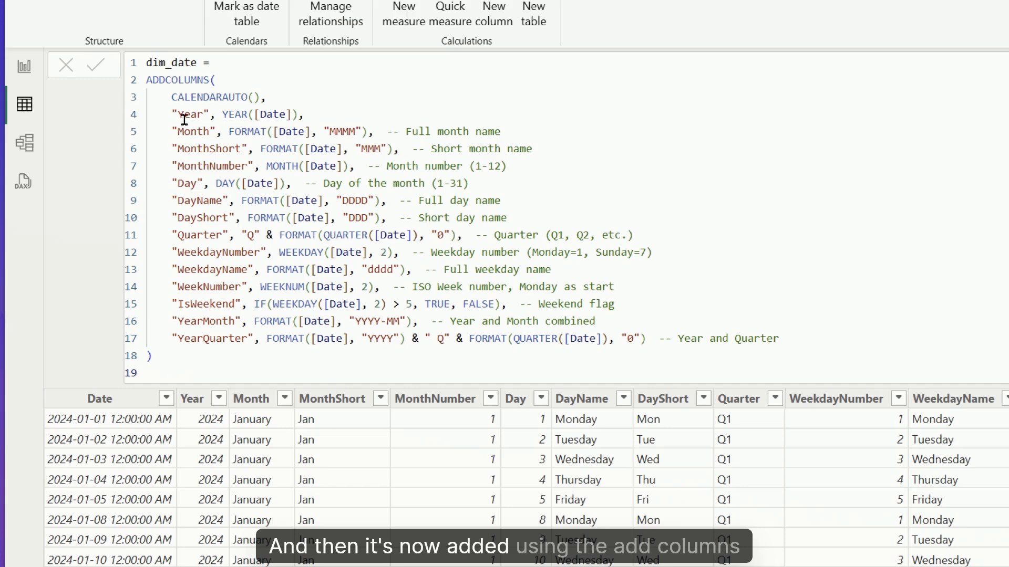
- Highlight the ADDCOLUMNS call in the dim_date formula to review it, and commit the formula
{"action": "left_click_drag", "start_coordinate": [253, 84], "coordinate": [136, 83]}
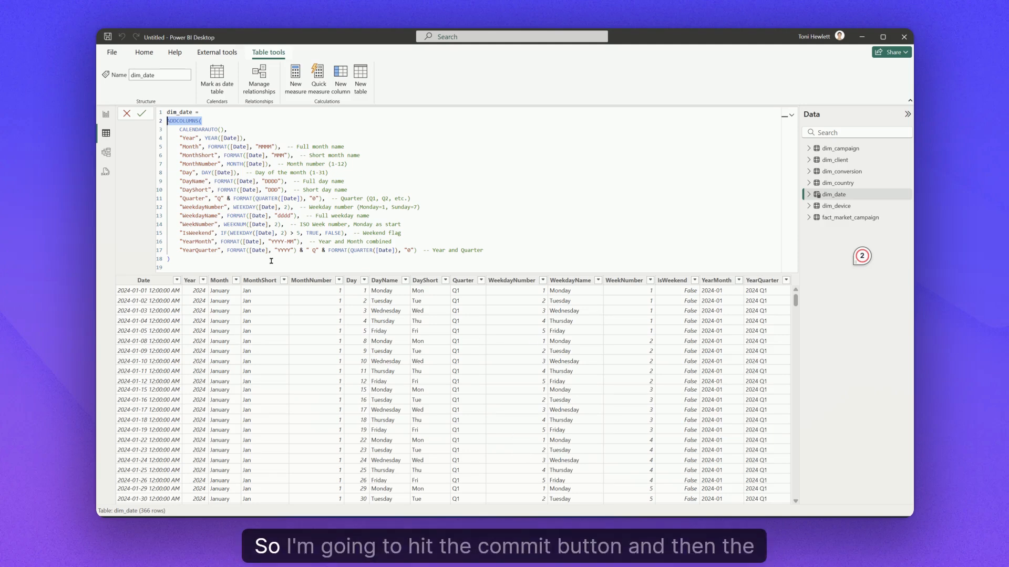
{"action": "left_click", "coordinate": [242, 261]}
{"action": "left_click", "coordinate": [140, 117]}
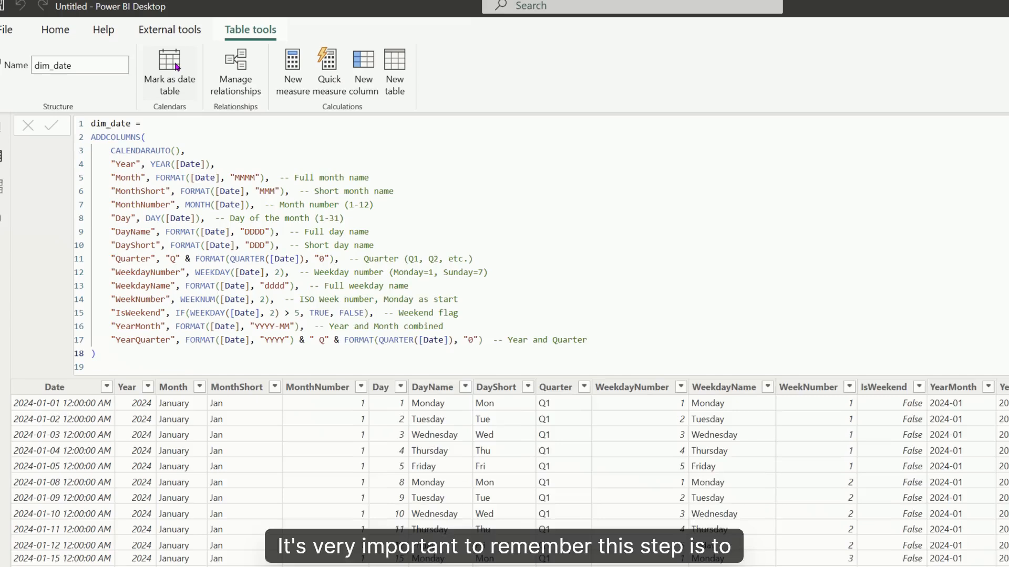
- Mark dim_date as a date table with Date as its date column, and save the setting
{"action": "left_click", "coordinate": [220, 75]}
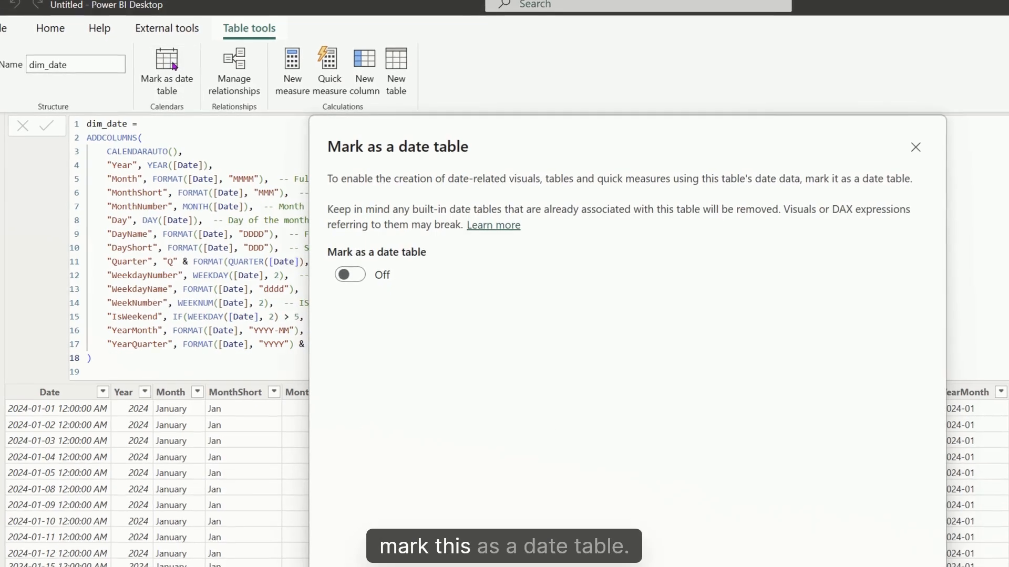
{"action": "left_click", "coordinate": [357, 278]}
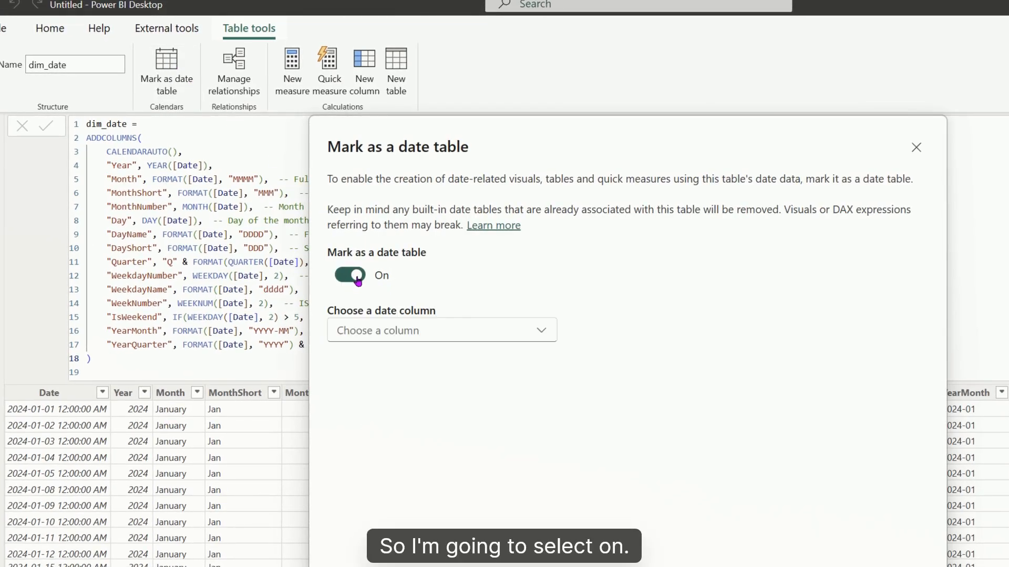
{"action": "left_click", "coordinate": [415, 331]}
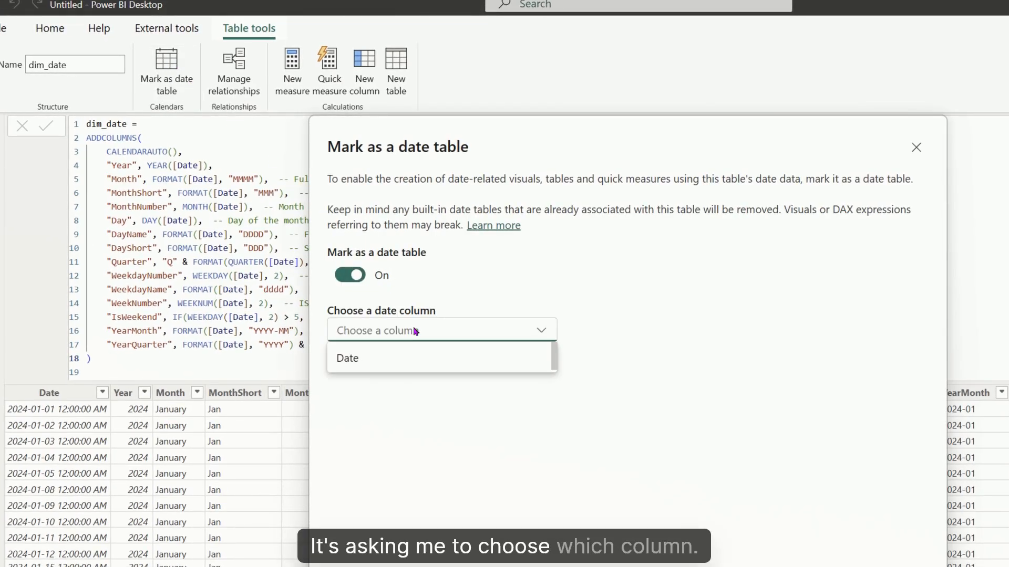
{"action": "left_click", "coordinate": [409, 362]}
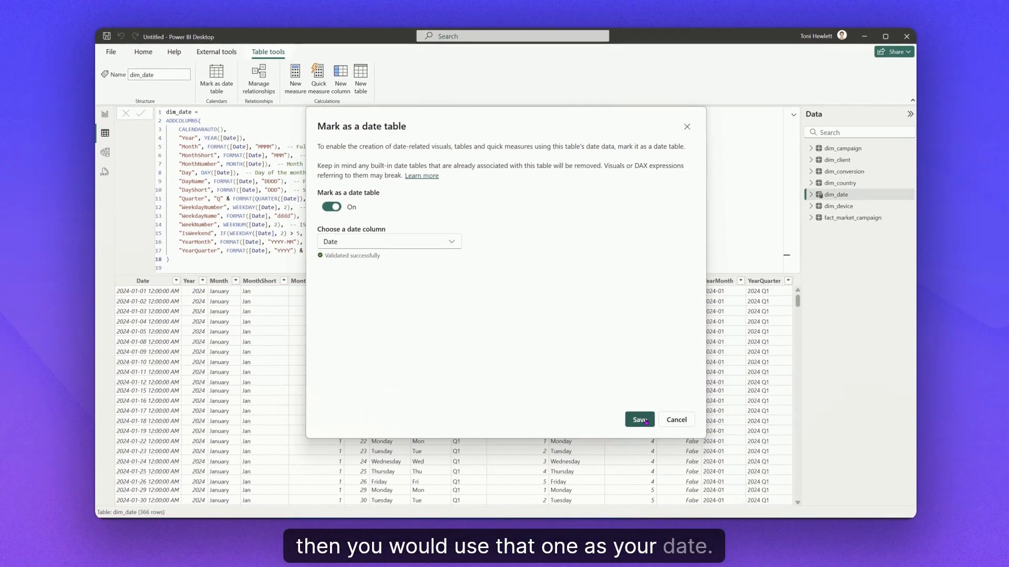
{"action": "left_click", "coordinate": [639, 418]}
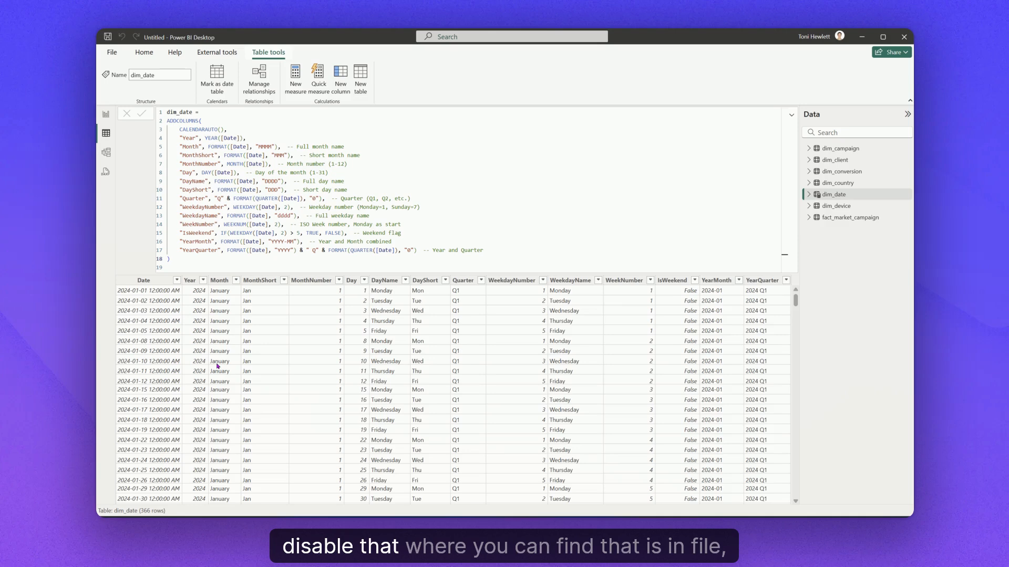
- Review the auto date/time setting for new files in the global data load options, and close the options without saving
{"action": "left_click", "coordinate": [112, 52]}
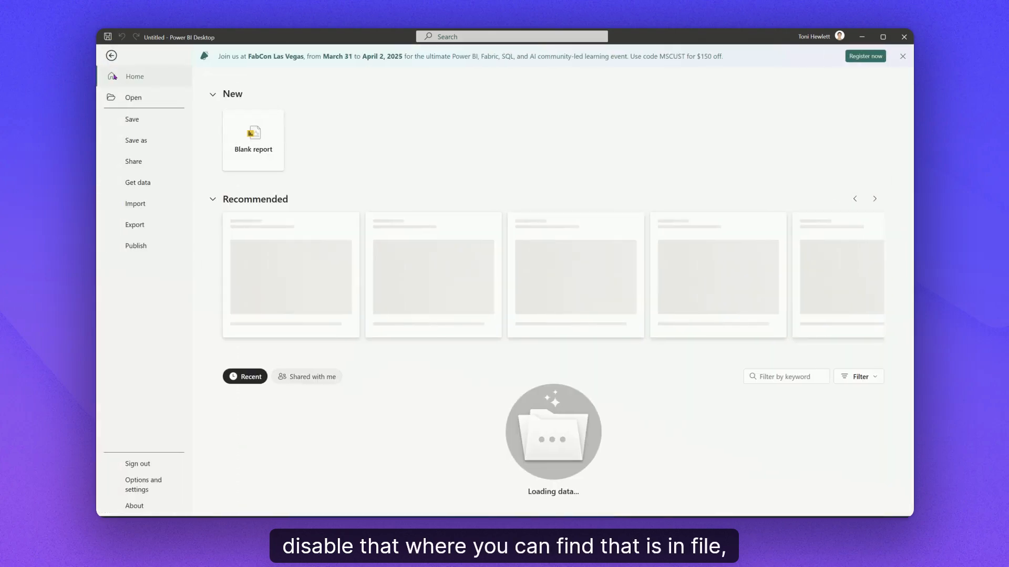
{"action": "left_click", "coordinate": [152, 488]}
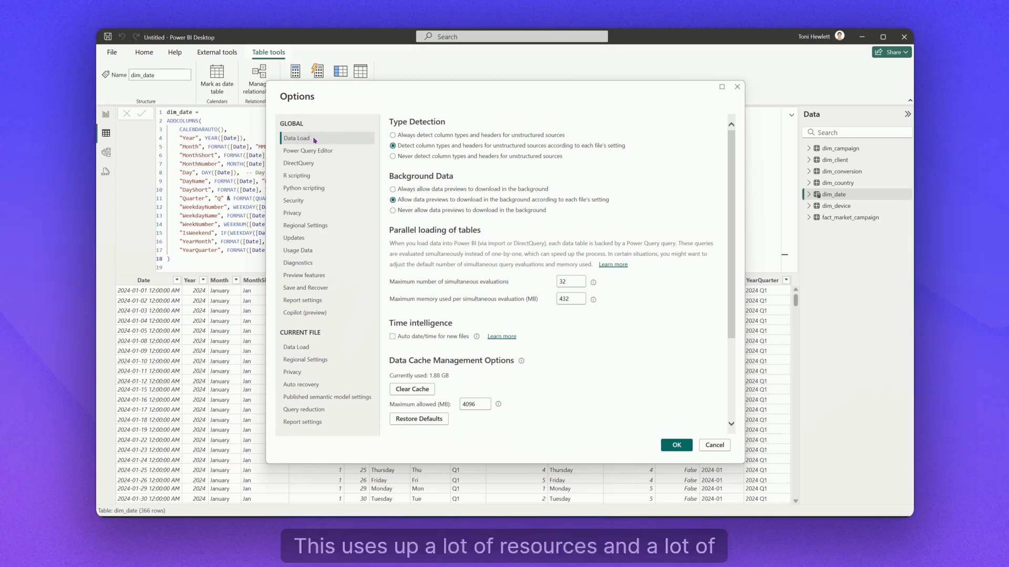
{"action": "left_click", "coordinate": [715, 445]}
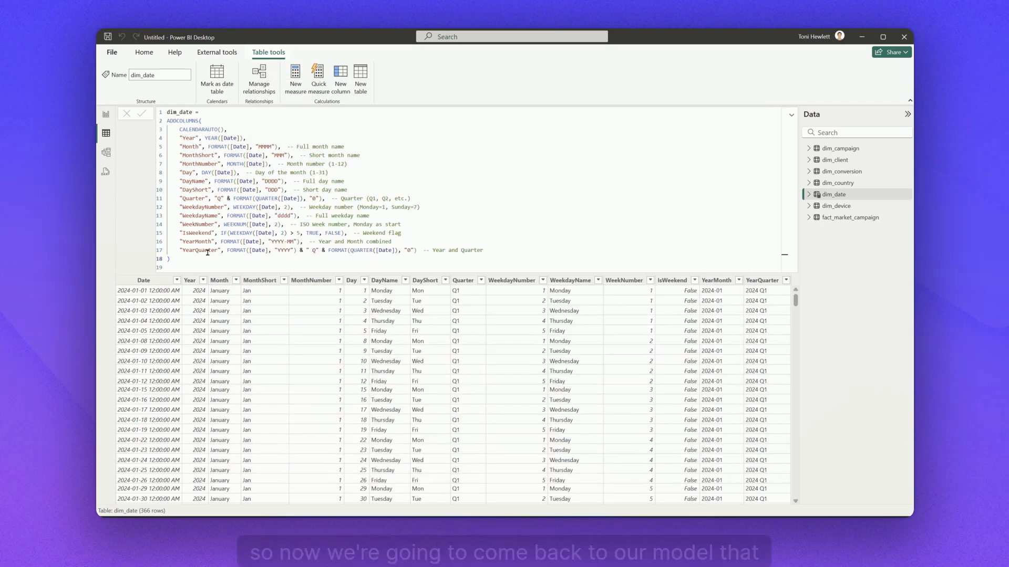
- In model view, rearrange the diagram so dim_client sits higher and dim_date lies below it, close to fact_market_campaign
{"action": "left_click", "coordinate": [106, 152]}
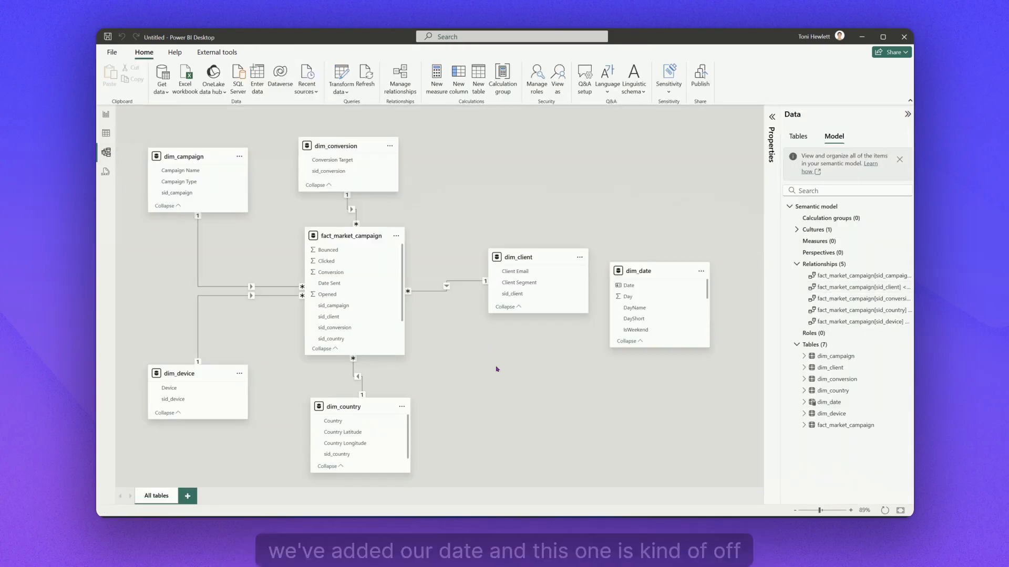
{"action": "left_click_drag", "start_coordinate": [525, 283], "coordinate": [540, 232]}
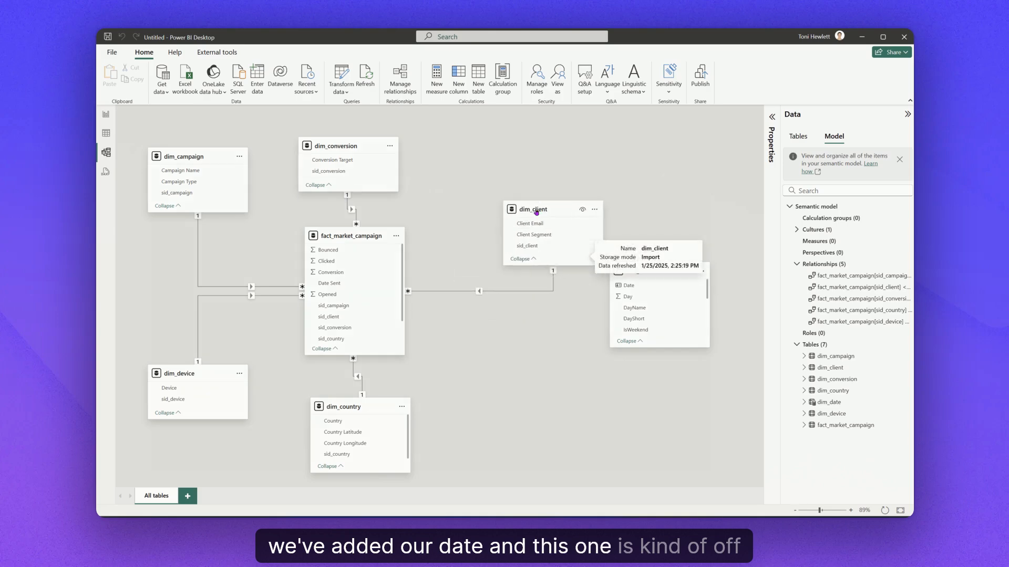
{"action": "left_click_drag", "start_coordinate": [637, 270], "coordinate": [487, 327]}
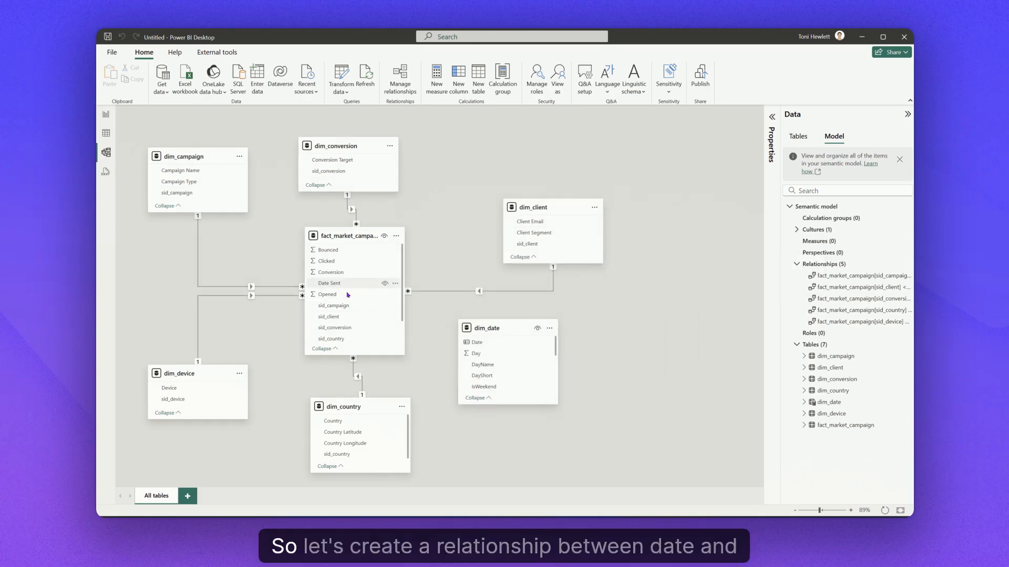
- Create an active one-to-many, single-direction relationship from Date in dim_date to Date Sent in fact_market_campaign
{"action": "left_click_drag", "start_coordinate": [476, 342], "coordinate": [372, 285]}
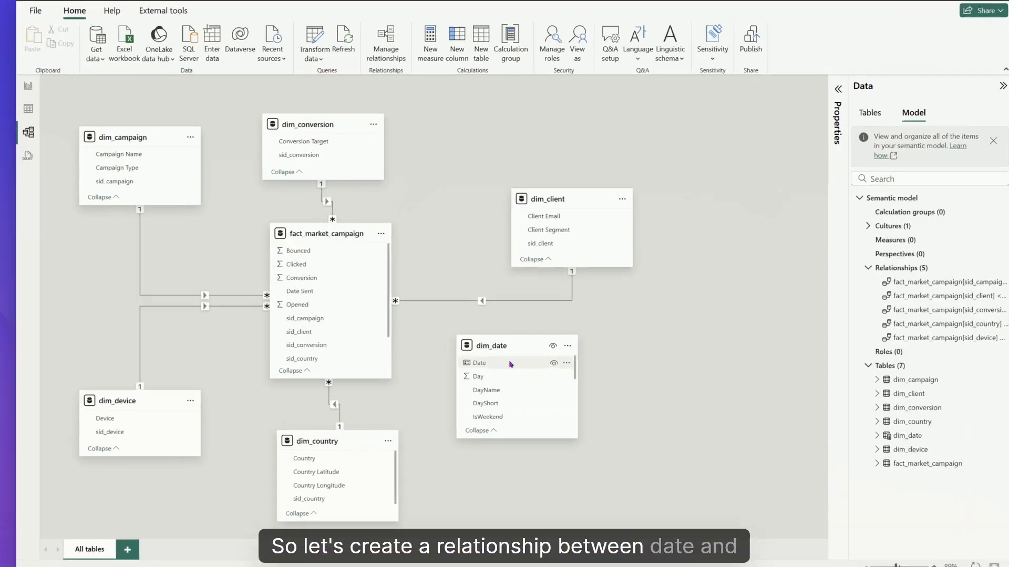
{"action": "left_click_drag", "start_coordinate": [304, 314], "coordinate": [304, 313]}
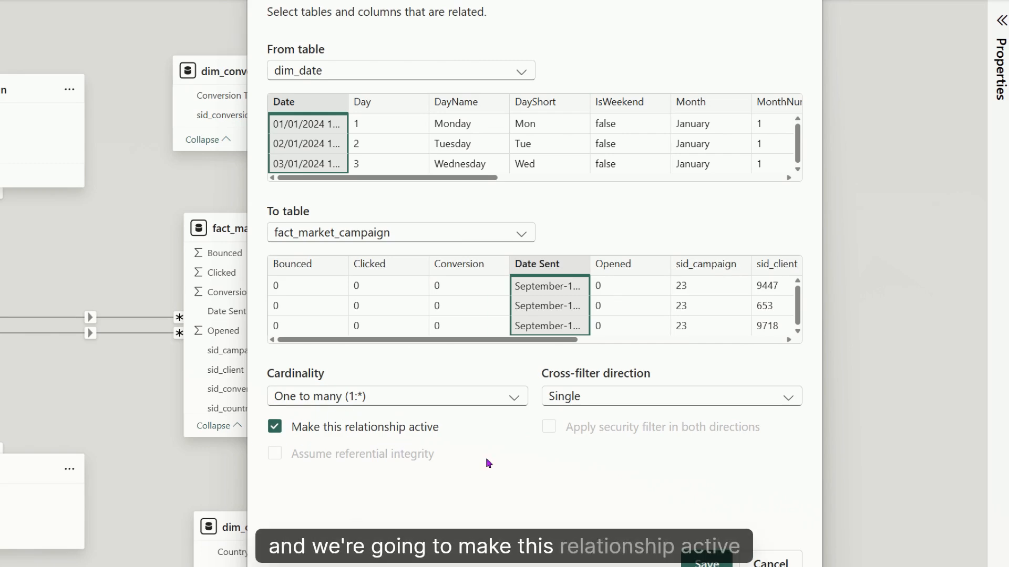
{"action": "left_click", "coordinate": [707, 563]}
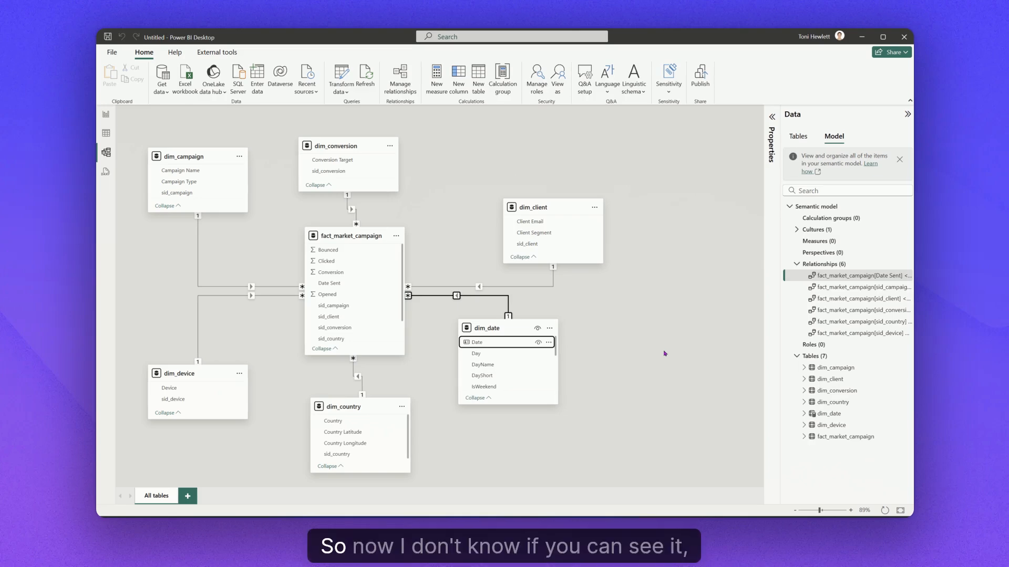
{"action": "left_click", "coordinate": [460, 476]}
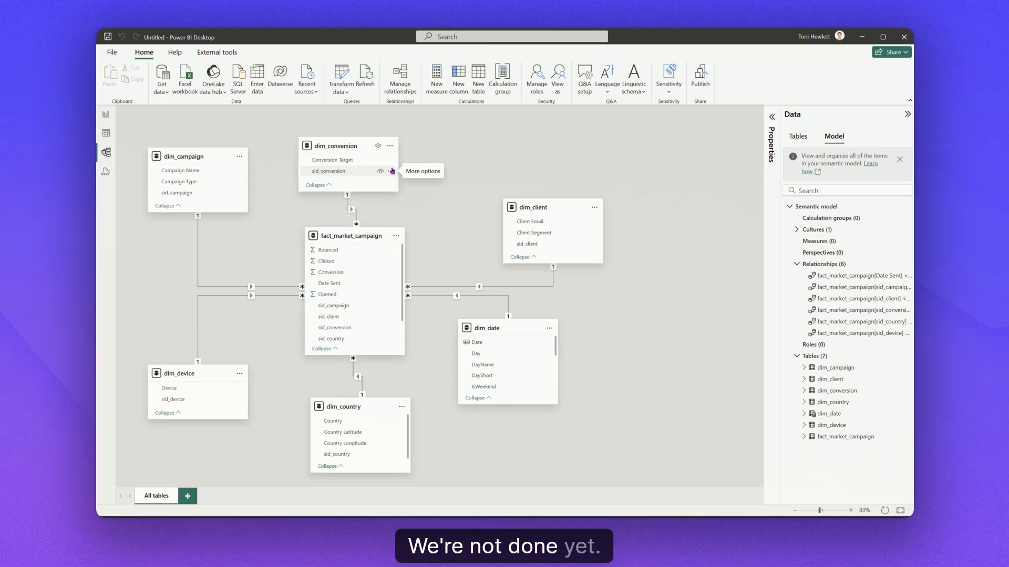
- In report view, add a table visual to Page 1, move it toward the middle of the canvas and enlarge it
{"action": "left_click", "coordinate": [106, 114]}
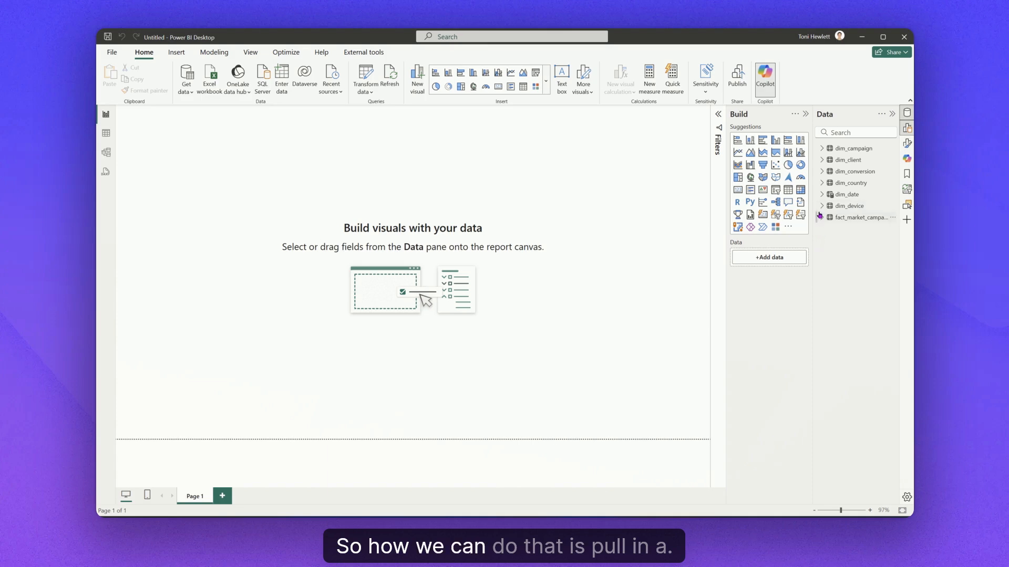
{"action": "left_click", "coordinate": [820, 183]}
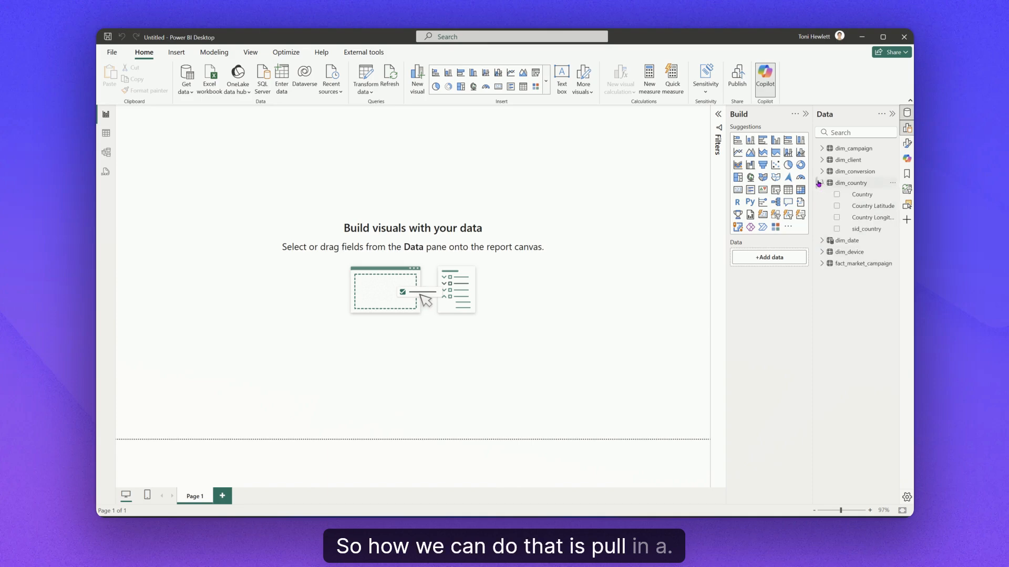
{"action": "left_click", "coordinate": [788, 190]}
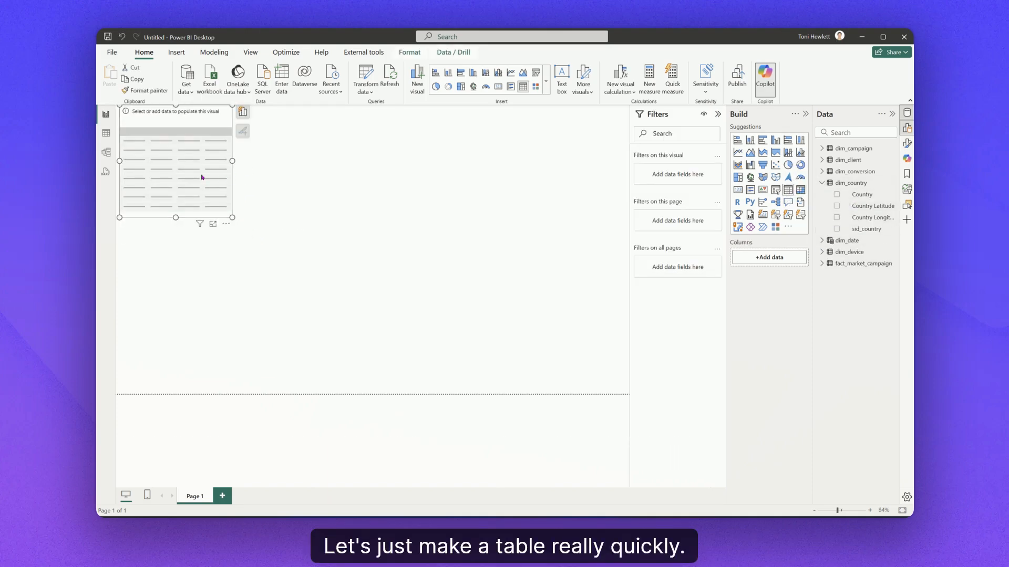
{"action": "left_click_drag", "start_coordinate": [202, 178], "coordinate": [301, 222]}
{"action": "left_click_drag", "start_coordinate": [331, 261], "coordinate": [404, 293]}
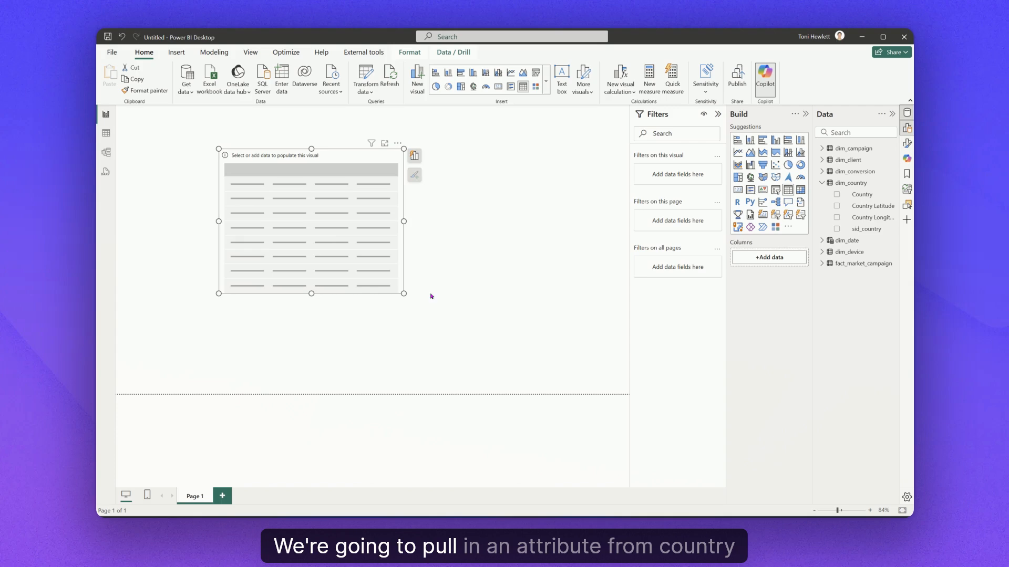
- Fill the table visual with Country from dim_country and the sum of Bounced from fact_market_campaign
{"action": "left_click", "coordinate": [837, 195]}
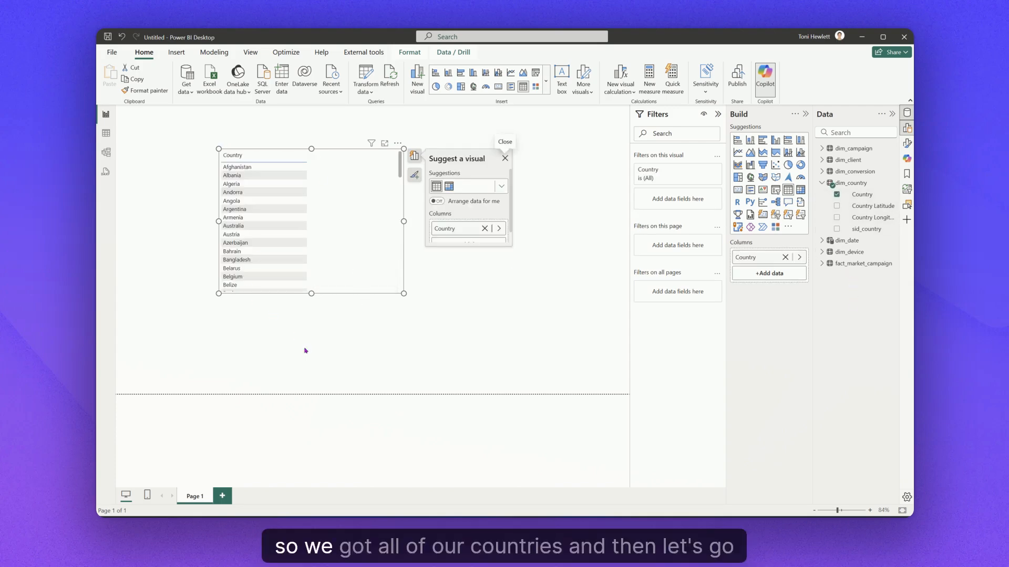
{"action": "left_click", "coordinate": [820, 264]}
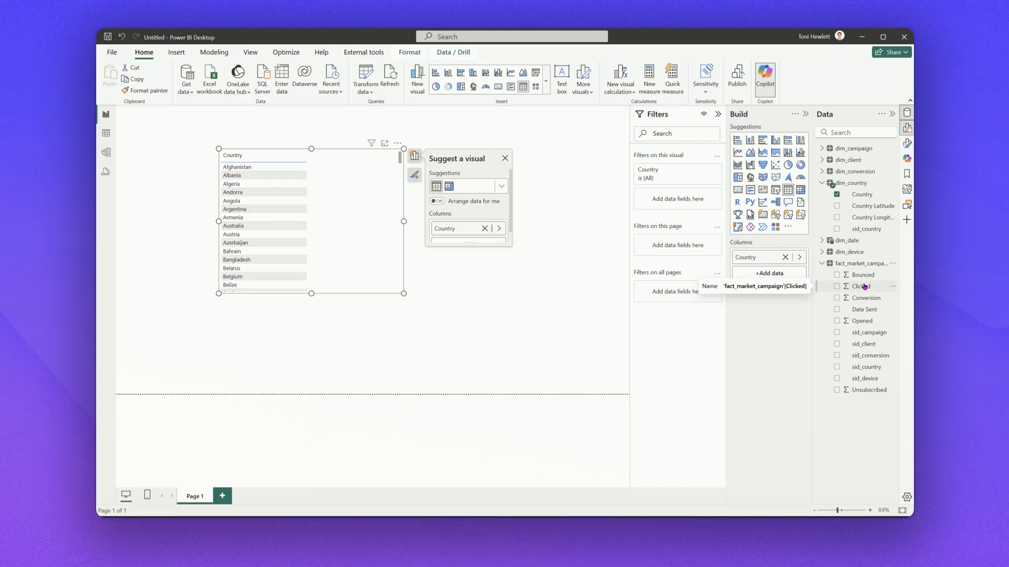
{"action": "left_click_drag", "start_coordinate": [848, 275], "coordinate": [762, 273]}
{"action": "mouse_move", "coordinate": [528, 525]}
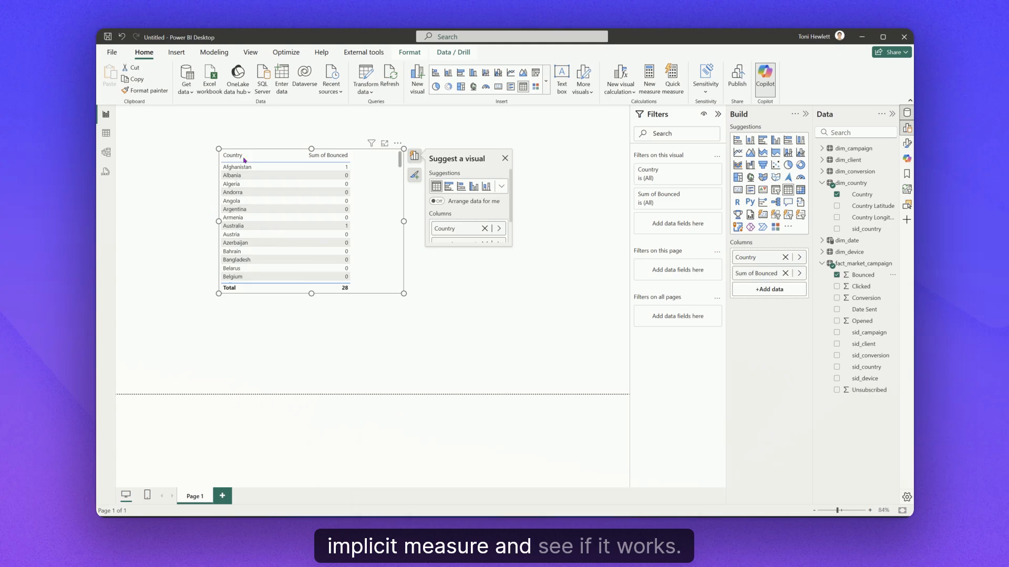